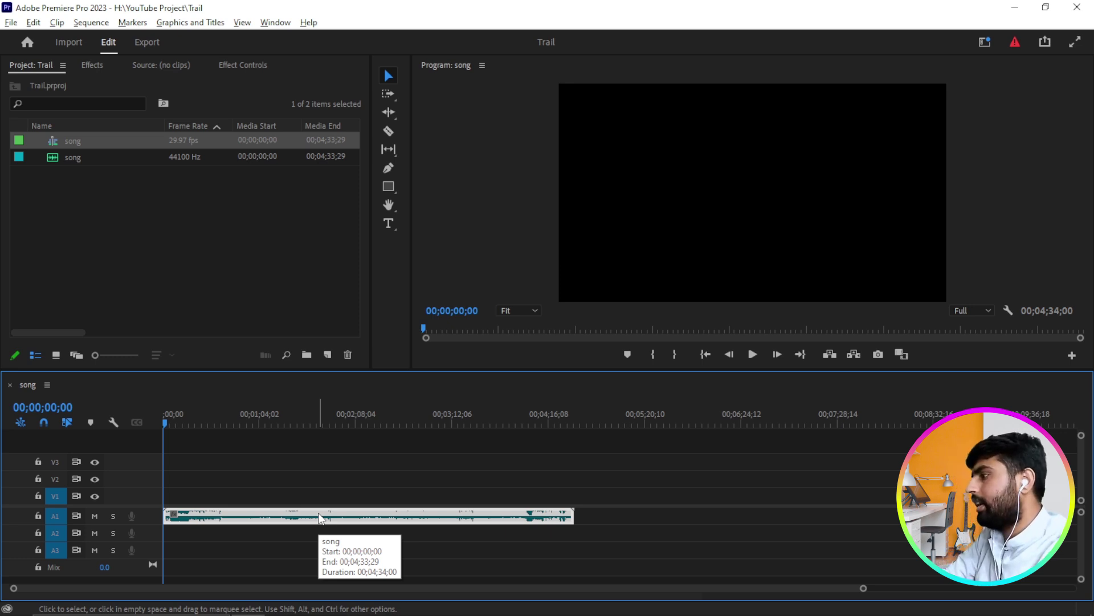
Set the song clip's playback speed to 80% in the timeline.
{"action": "right_click", "coordinate": [318, 512]}
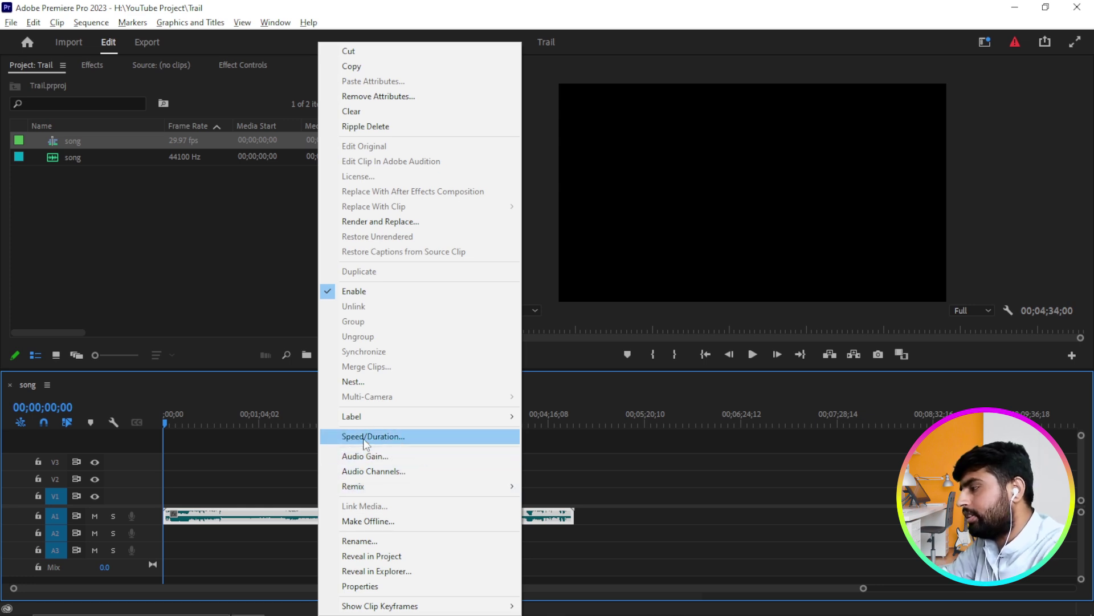
{"action": "left_click", "coordinate": [281, 471]}
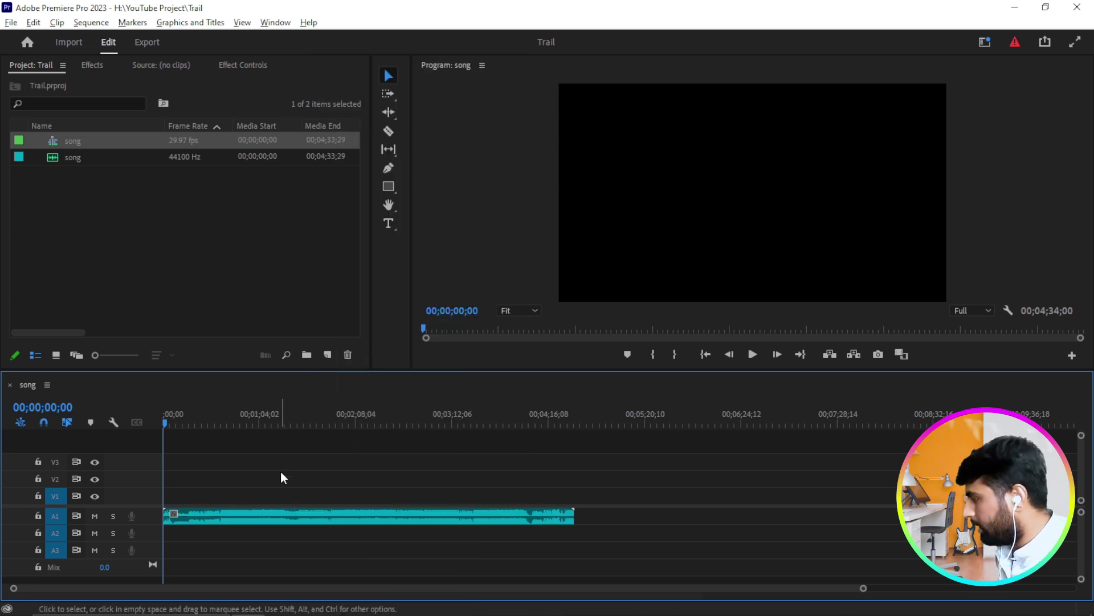
{"action": "left_click", "coordinate": [311, 515]}
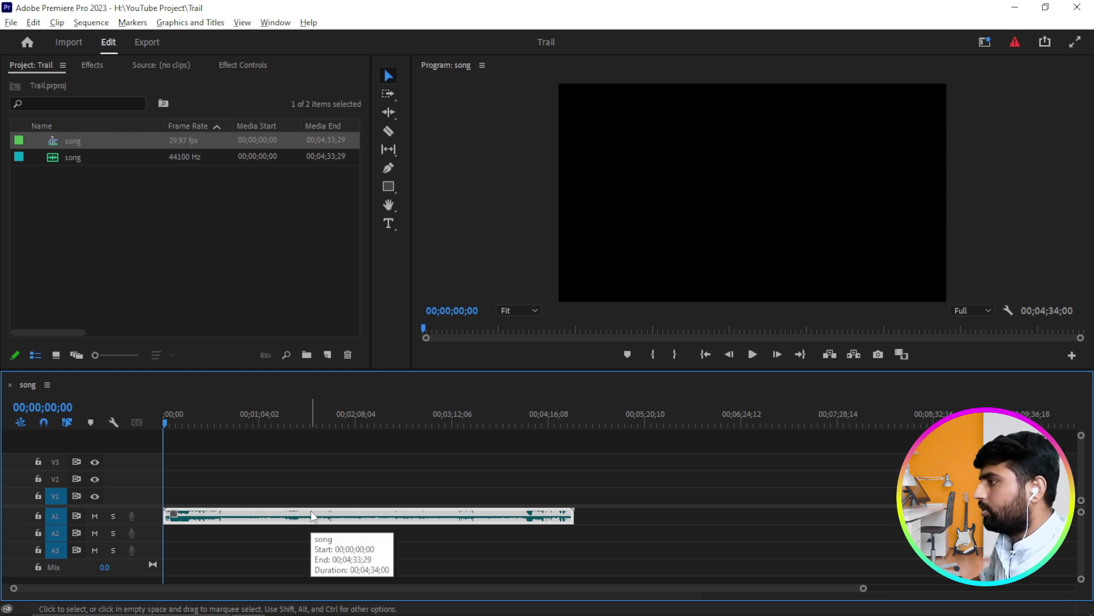
{"action": "key", "text": "ctrl+r"}
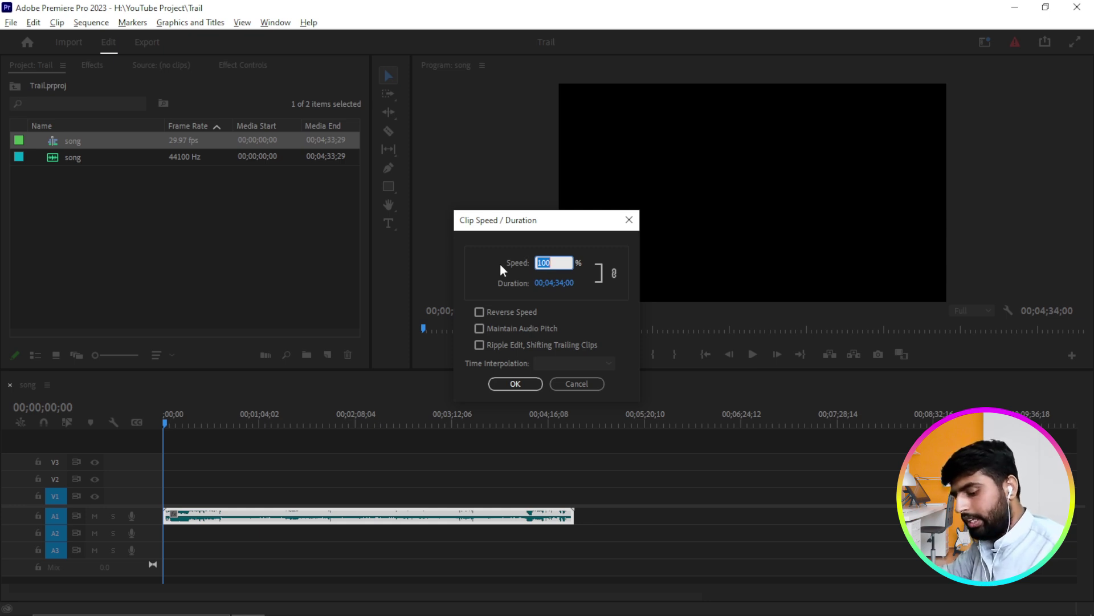
{"action": "type", "text": "80"}
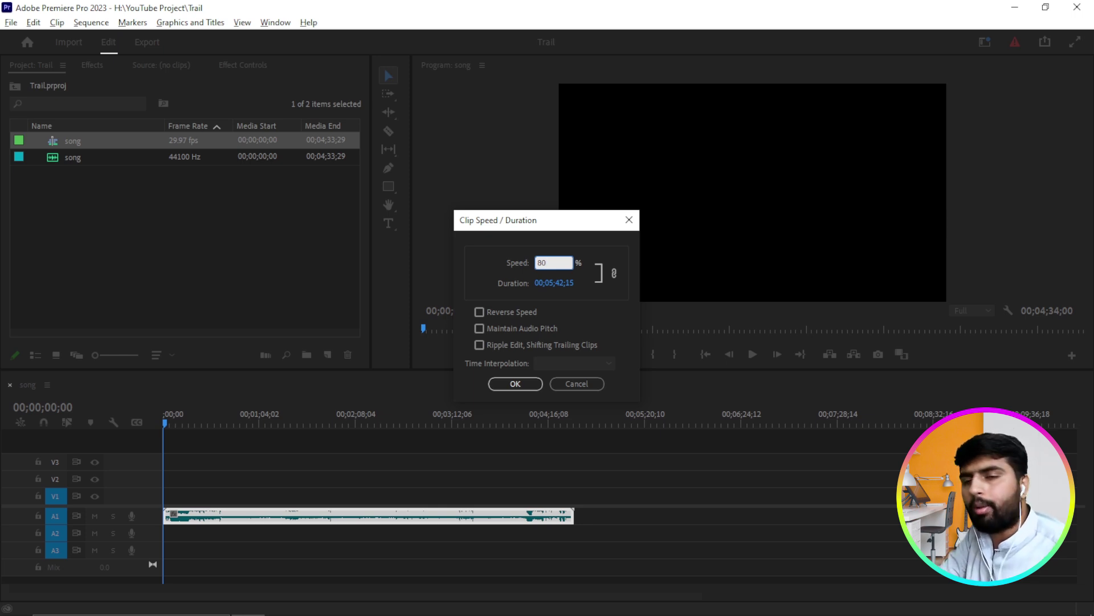
{"action": "key", "text": "Return"}
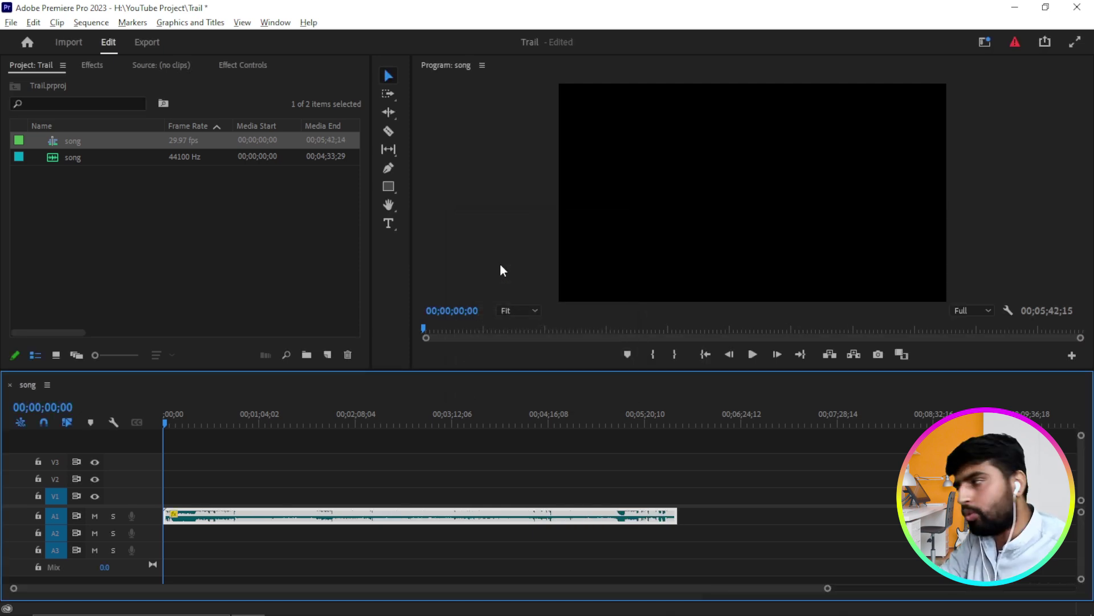
Show the effects library and ripple-trim the first 20 seconds off the start of the song clip.
{"action": "left_click", "coordinate": [135, 211]}
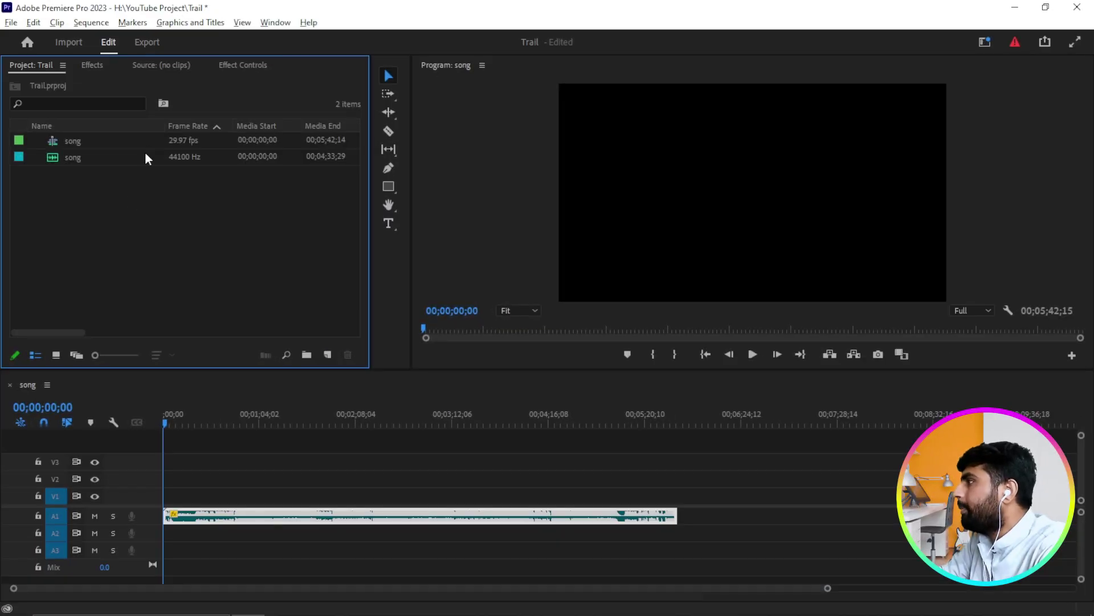
{"action": "left_click", "coordinate": [92, 64]}
{"action": "left_click", "coordinate": [96, 82]}
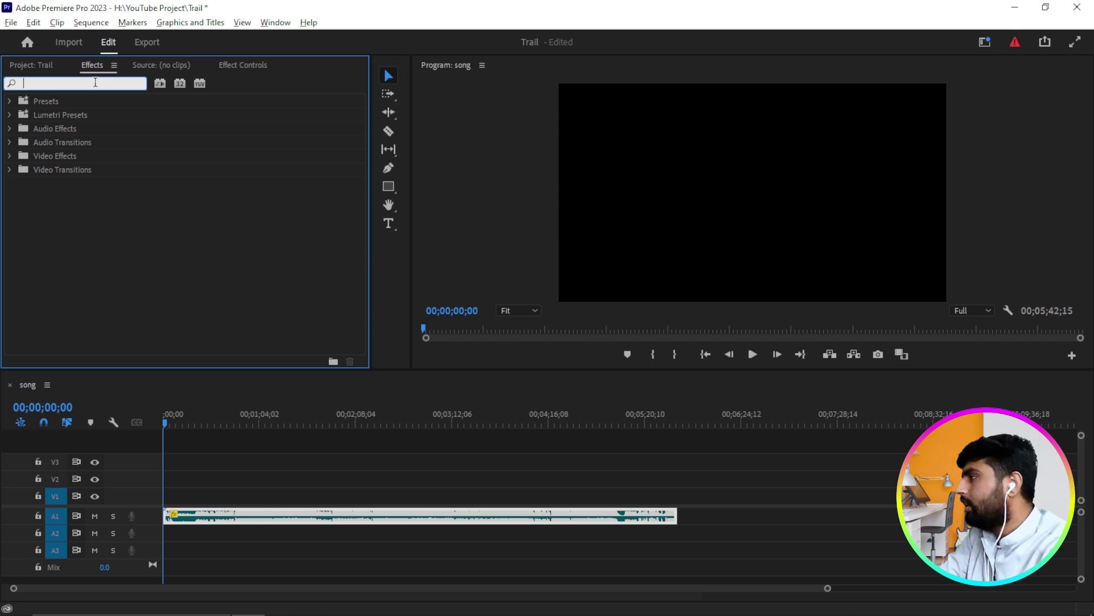
{"action": "left_click_drag", "start_coordinate": [166, 423], "coordinate": [197, 446]}
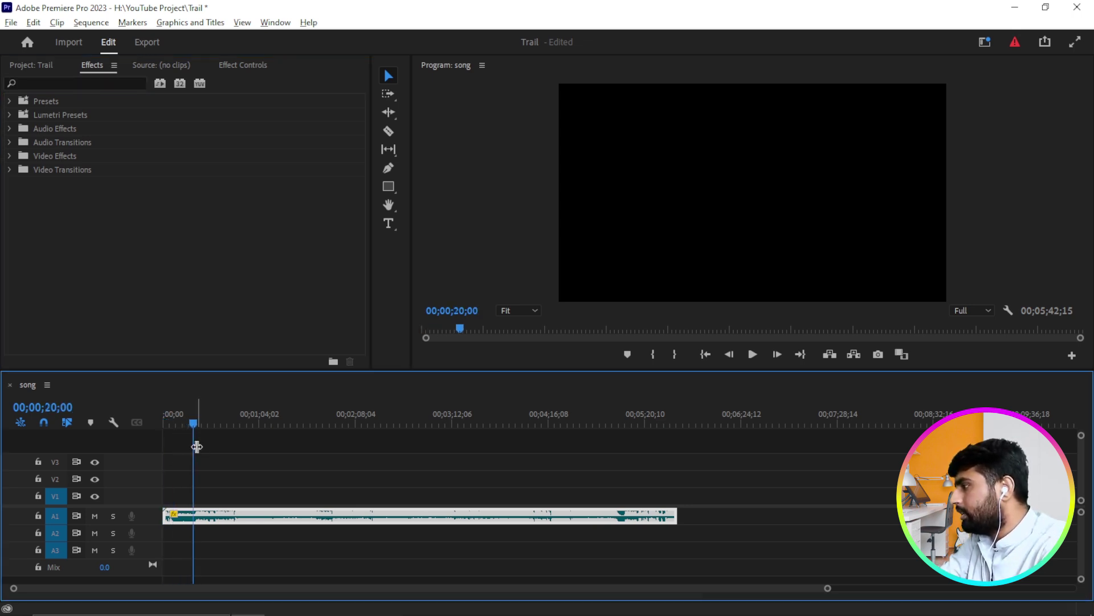
{"action": "key", "text": "q"}
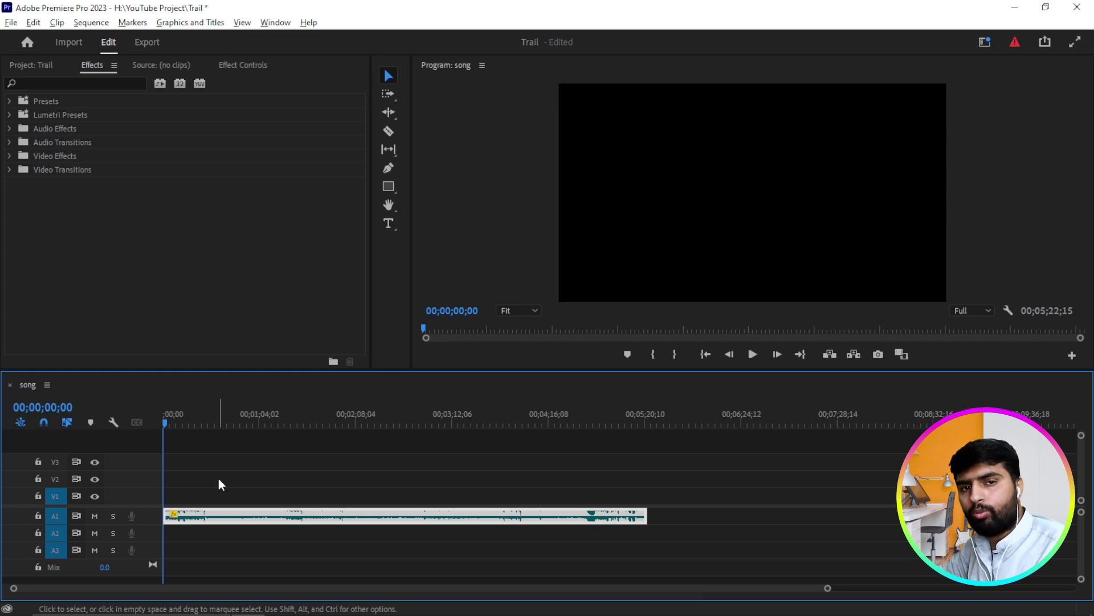
Search the effects for "reverb" and apply Surround Reverb to the song clip.
{"action": "left_click", "coordinate": [83, 79]}
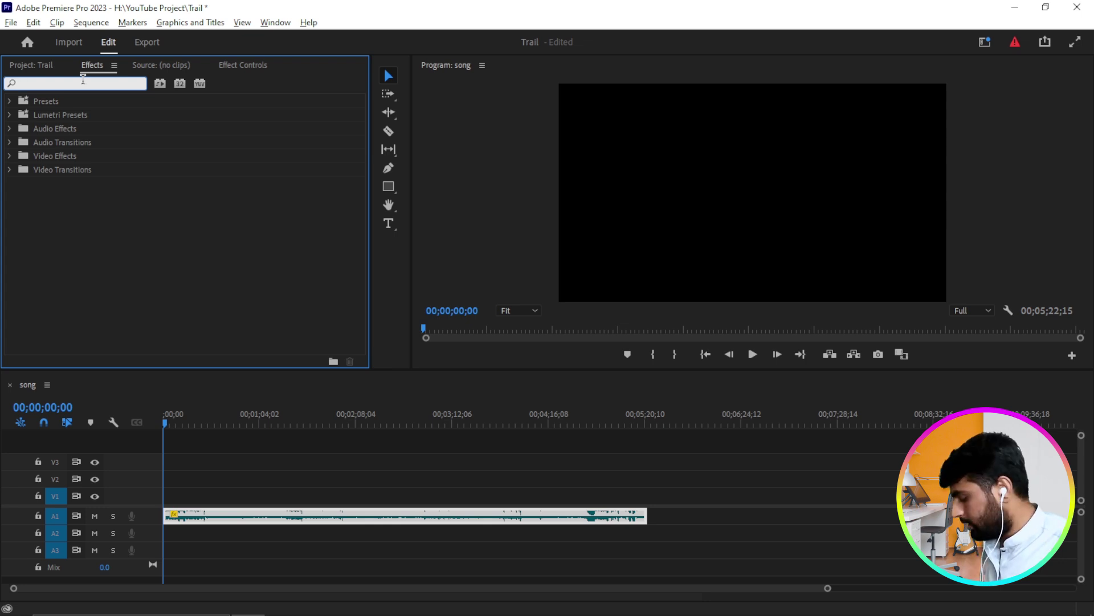
{"action": "type", "text": "reverb"}
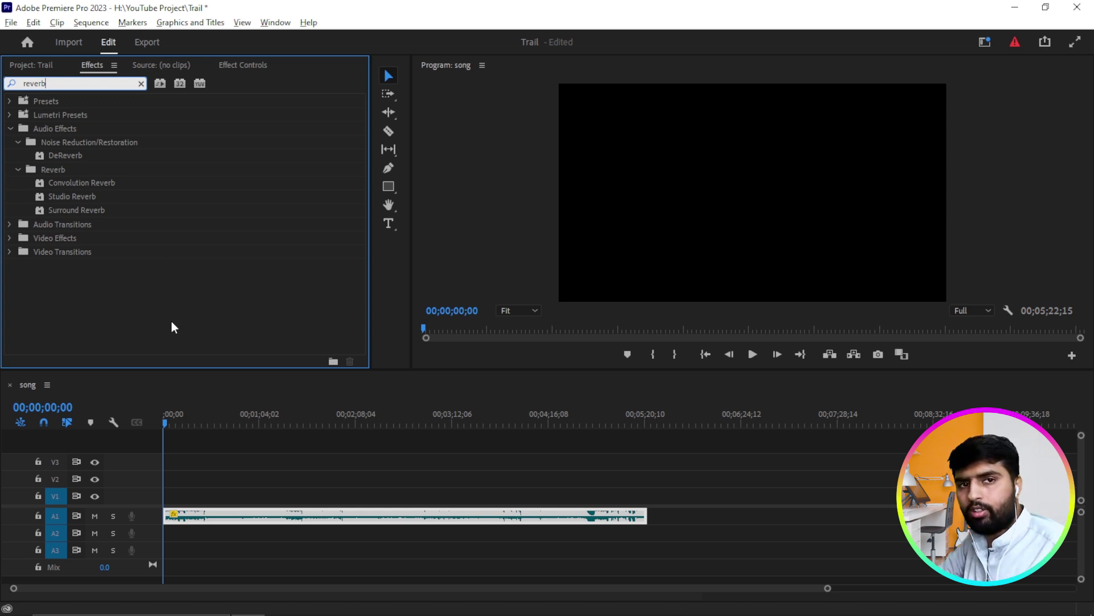
{"action": "left_click_drag", "start_coordinate": [38, 210], "coordinate": [238, 520]}
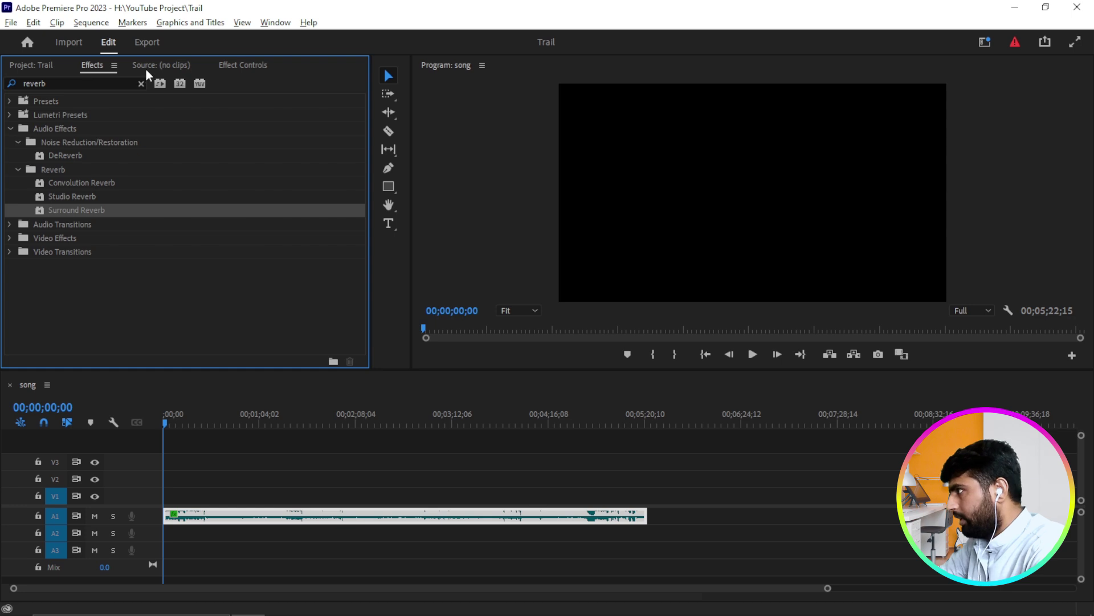
Open the Surround Reverb custom setup, review its presets, and set the impulse to Large Concert Hall.
{"action": "left_click", "coordinate": [229, 66]}
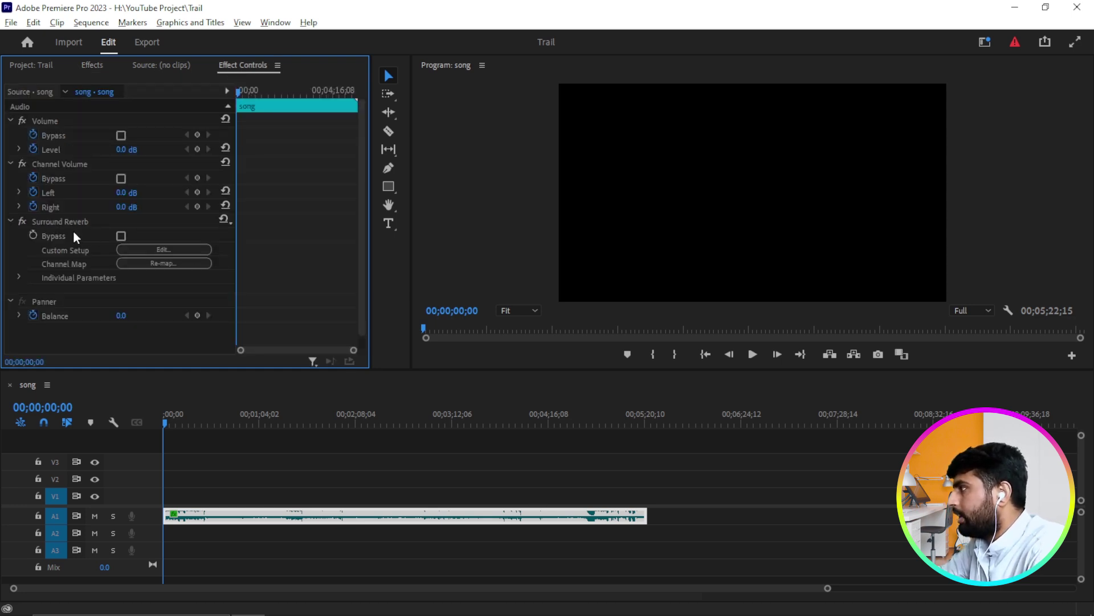
{"action": "left_click", "coordinate": [170, 250]}
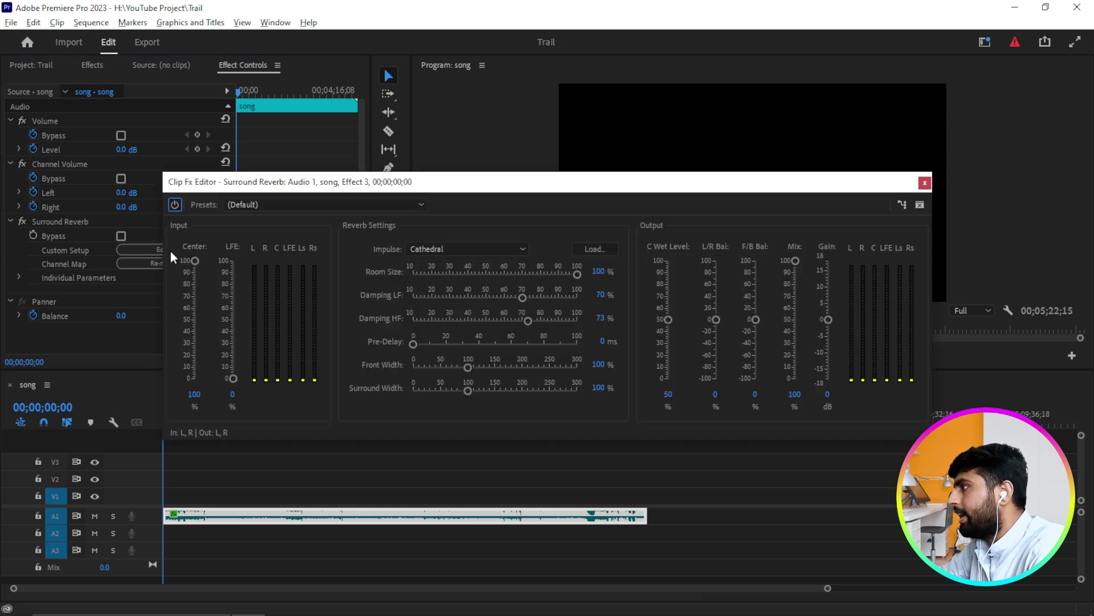
{"action": "left_click_drag", "start_coordinate": [445, 192], "coordinate": [430, 127]}
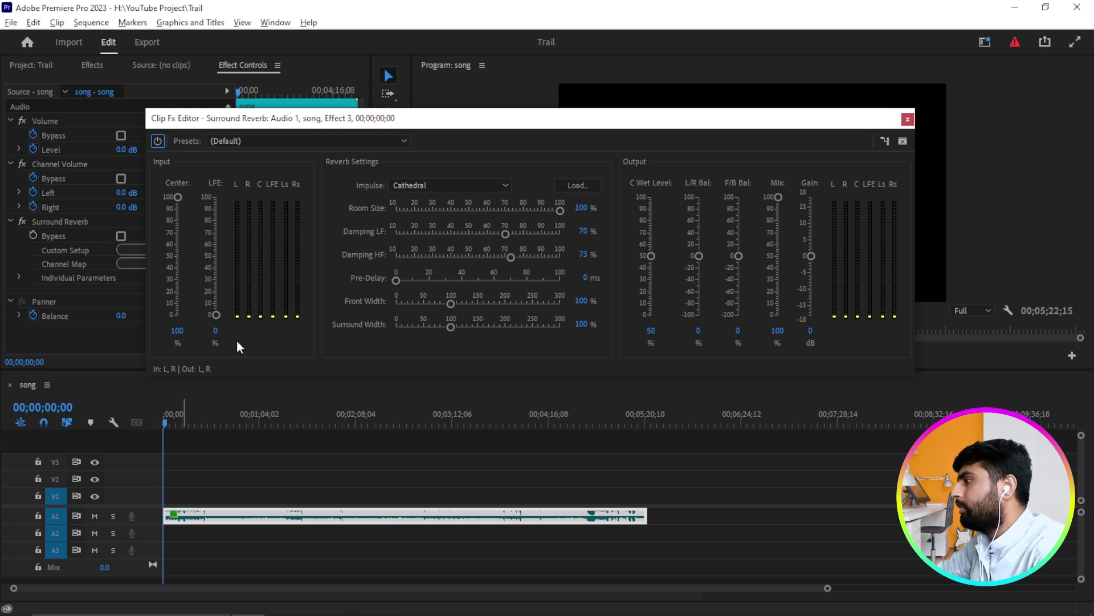
{"action": "left_click", "coordinate": [303, 141]}
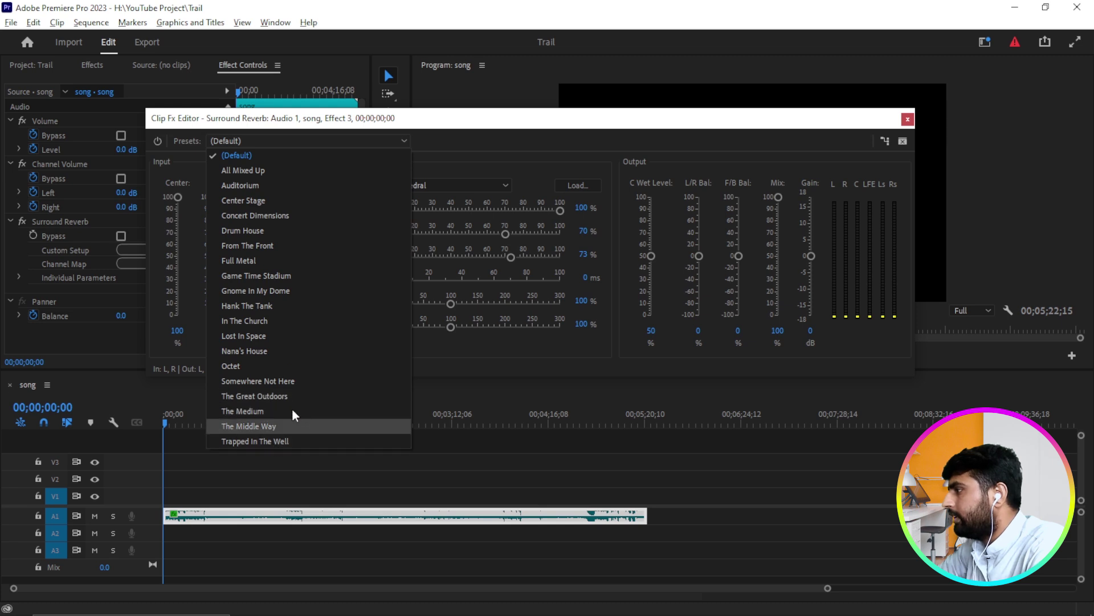
{"action": "left_click", "coordinate": [484, 126]}
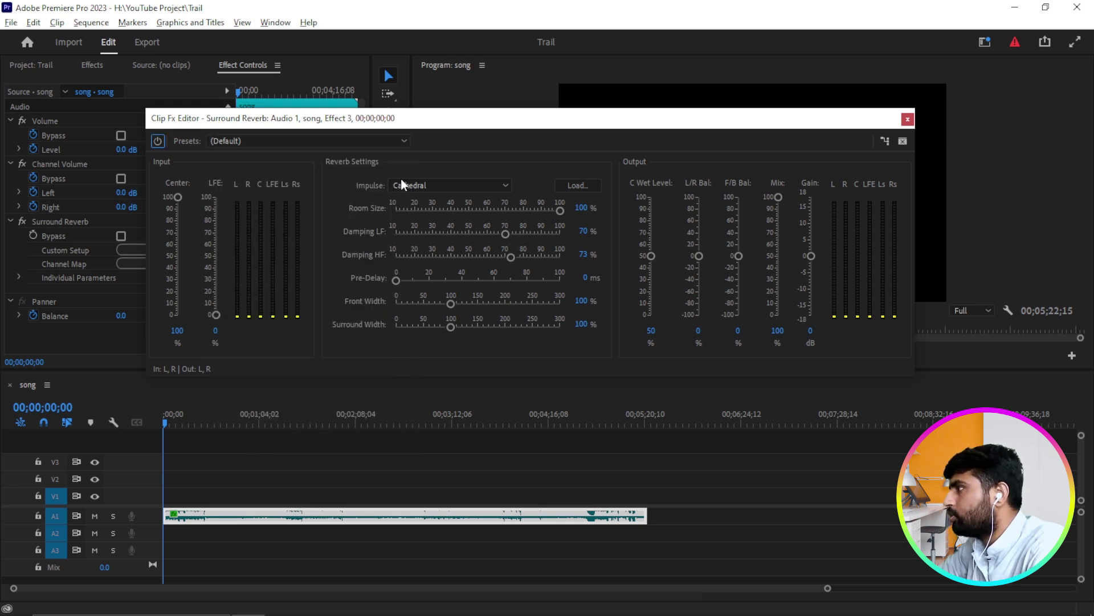
{"action": "left_click", "coordinate": [430, 187]}
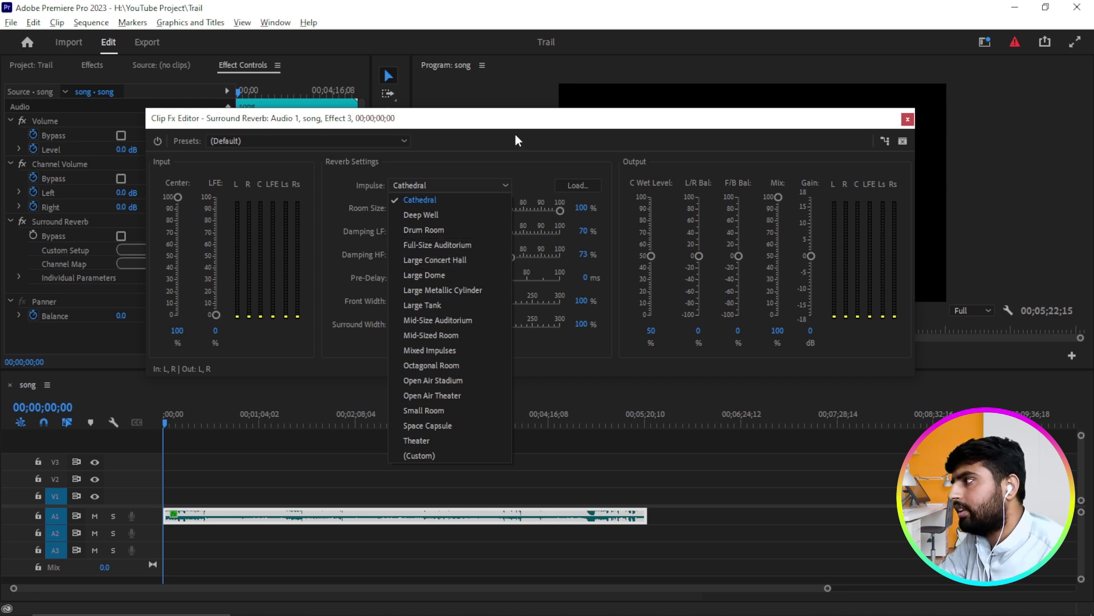
{"action": "left_click", "coordinate": [482, 260]}
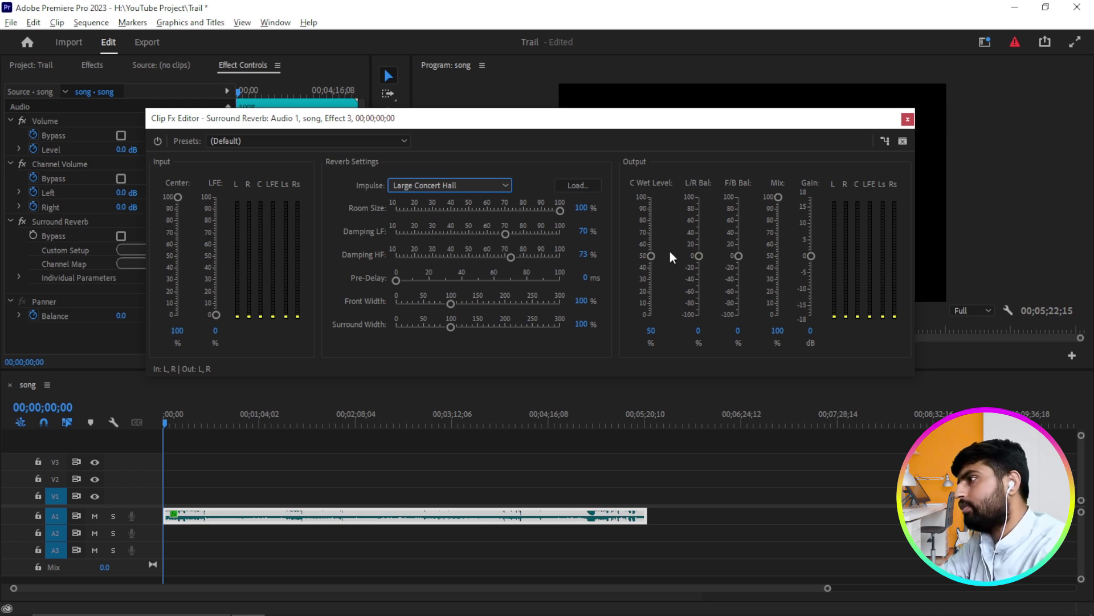
Set the reverb's C Wet Level to 52% while auditioning the song.
{"action": "left_click", "coordinate": [652, 258]}
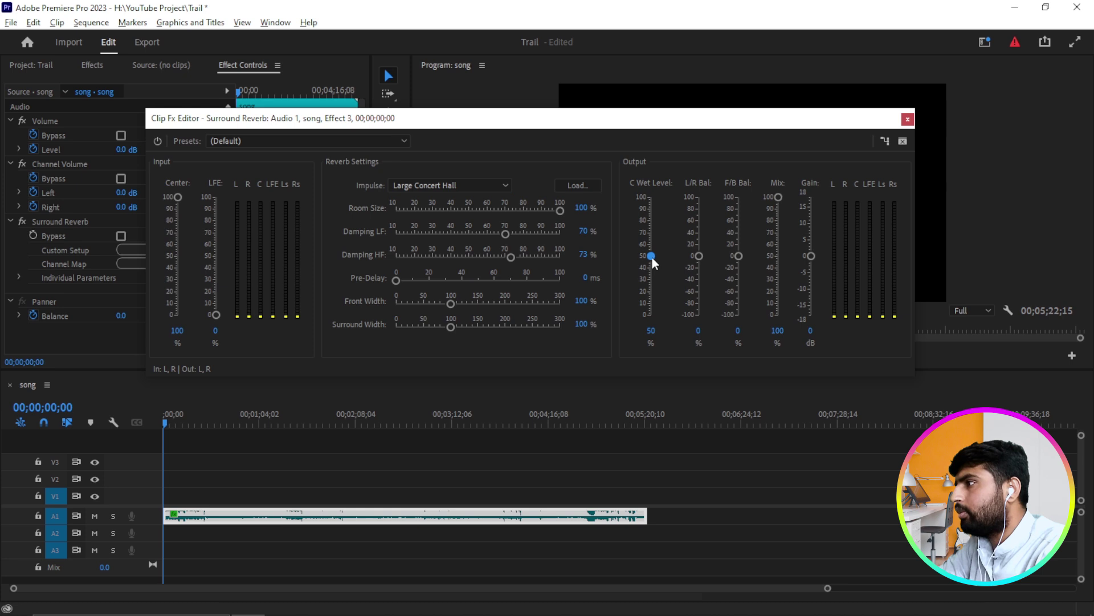
{"action": "key", "text": "space"}
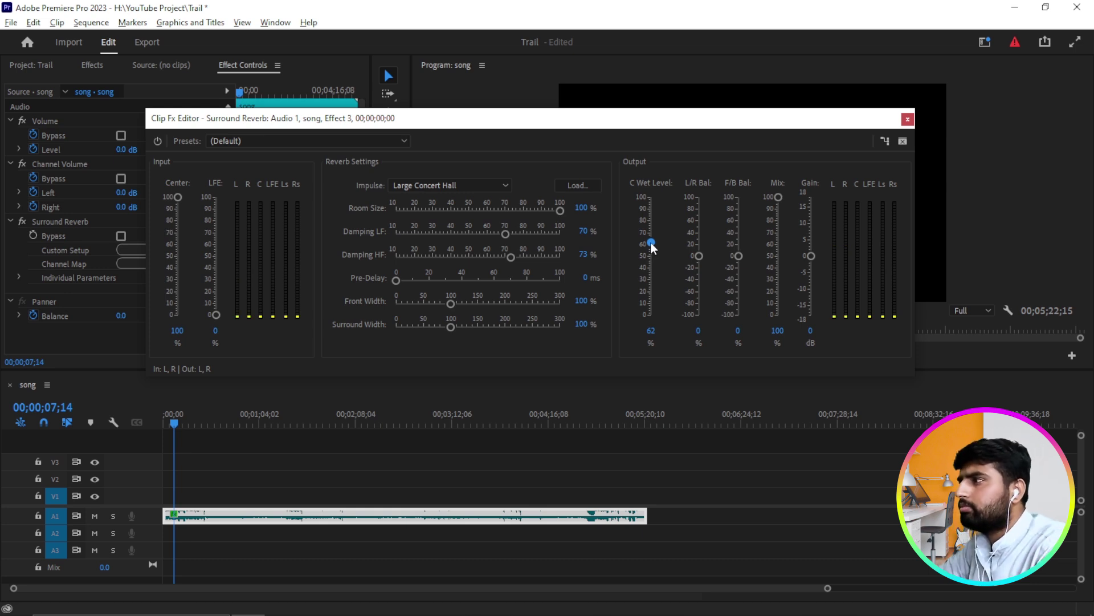
{"action": "key", "text": "space"}
{"action": "key", "text": "space"}
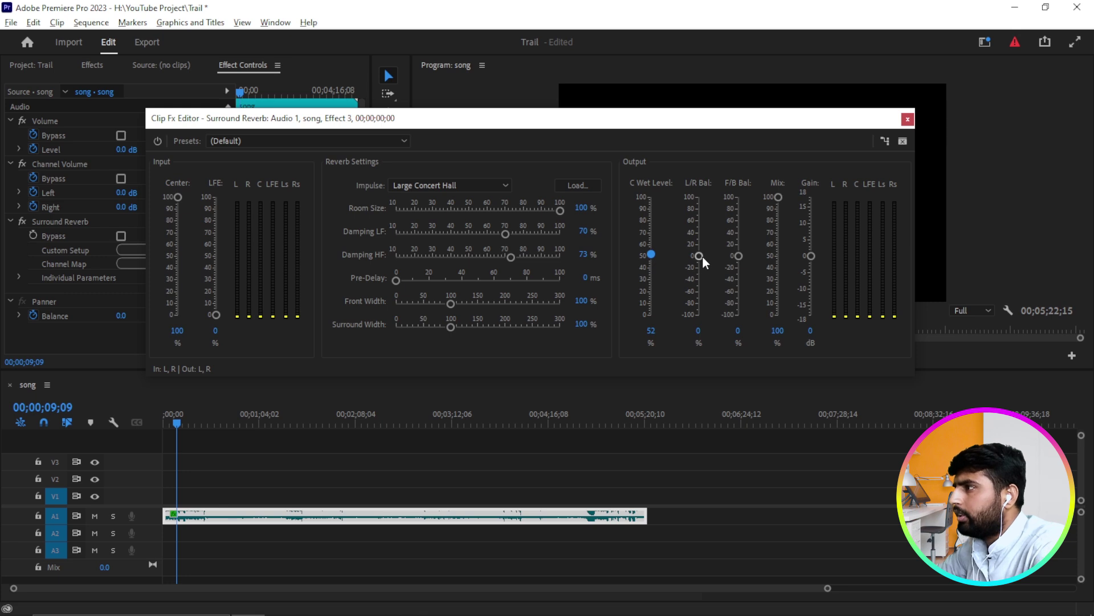
Try an L/R balance of 77% on the reverb output during playback and return it to 0%.
{"action": "left_click_drag", "start_coordinate": [698, 258], "coordinate": [699, 212]}
{"action": "key", "text": "space"}
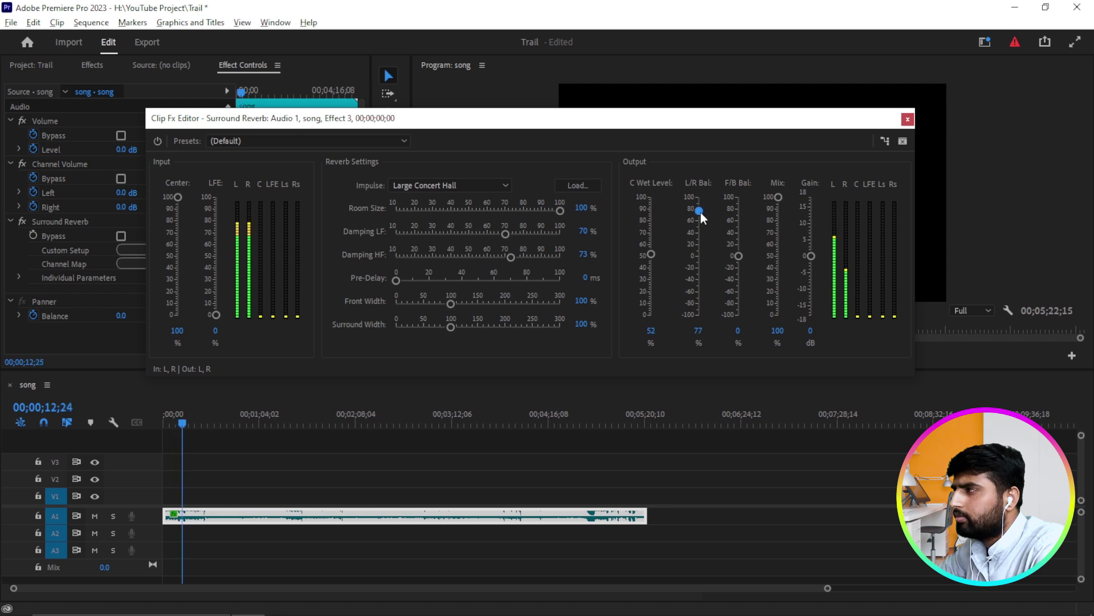
{"action": "left_click_drag", "start_coordinate": [700, 212], "coordinate": [696, 252]}
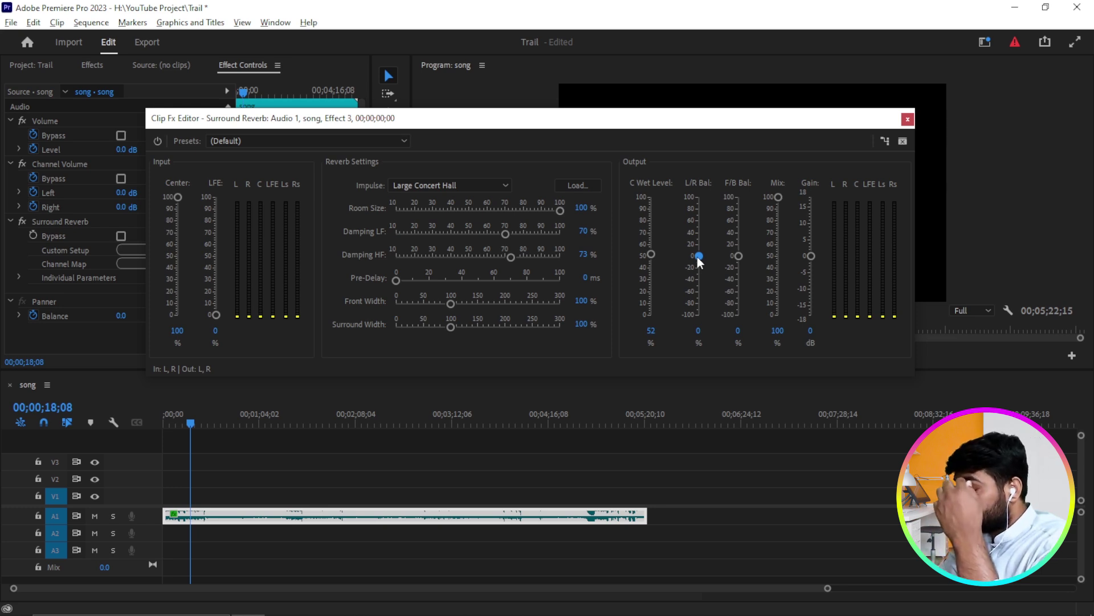
Save the project and close the Surround Reverb editor.
{"action": "key", "text": "ctrl+s"}
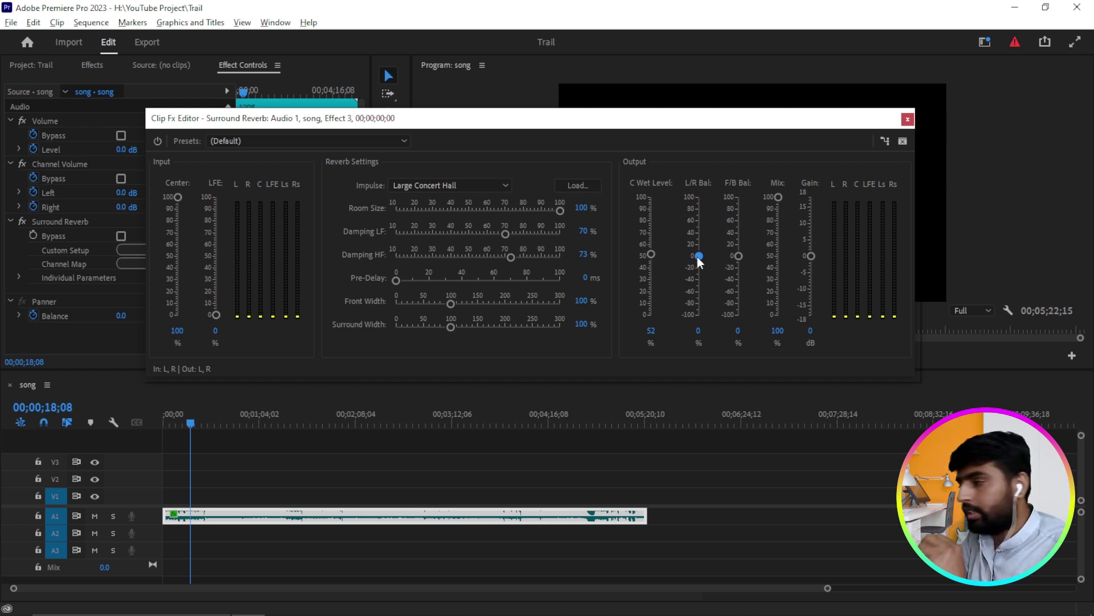
{"action": "left_click_drag", "start_coordinate": [505, 110], "coordinate": [510, 2]}
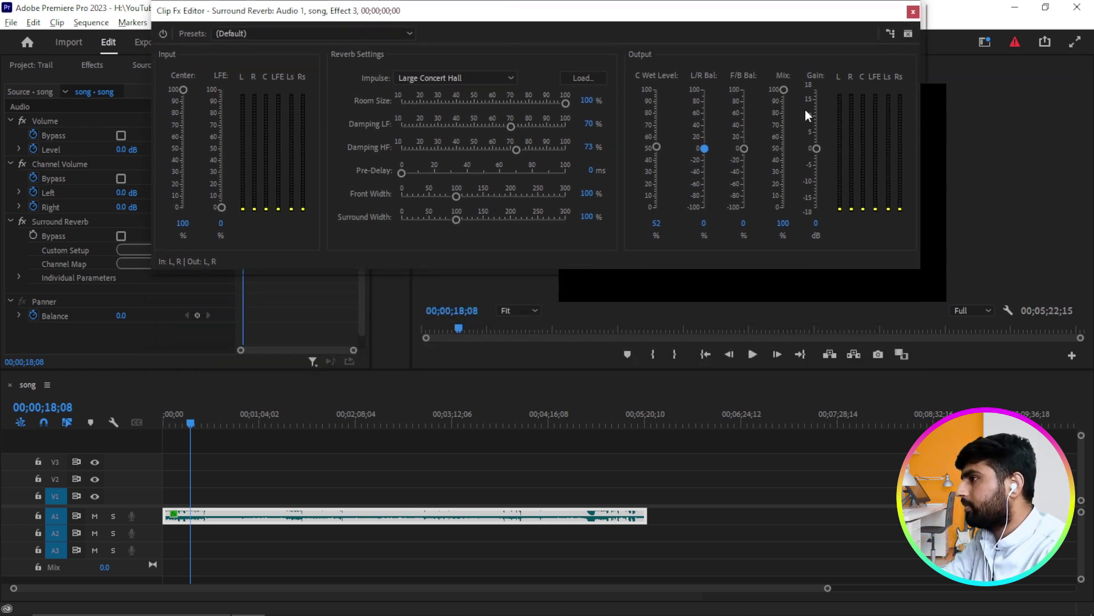
{"action": "left_click", "coordinate": [912, 11]}
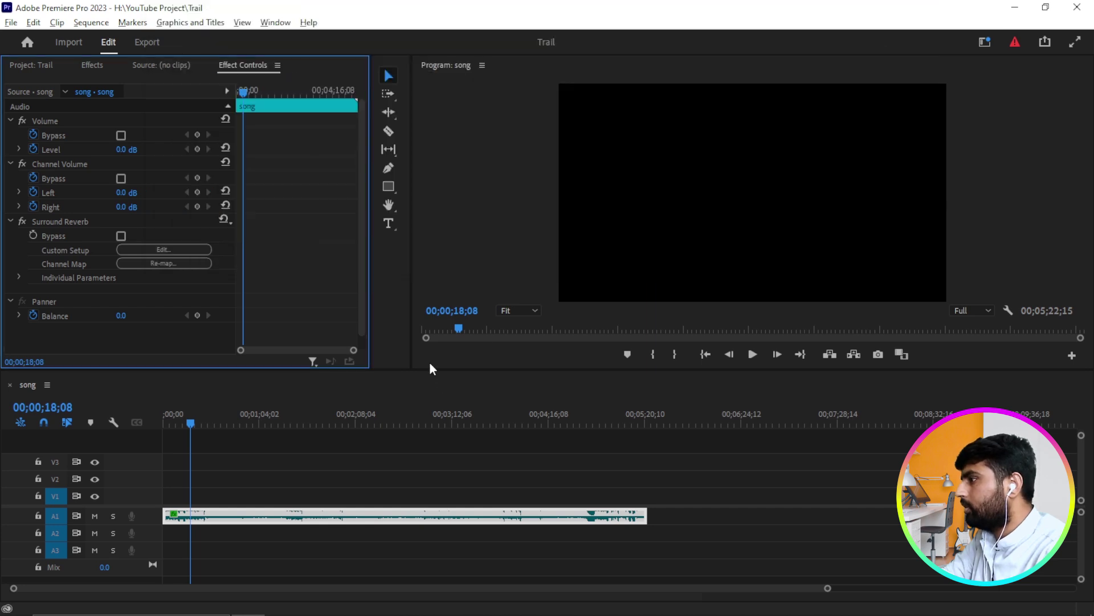
Expand audio track A1 and raise the song clip's volume level to 2.2 dB.
{"action": "left_click_drag", "start_coordinate": [431, 369], "coordinate": [454, 221]}
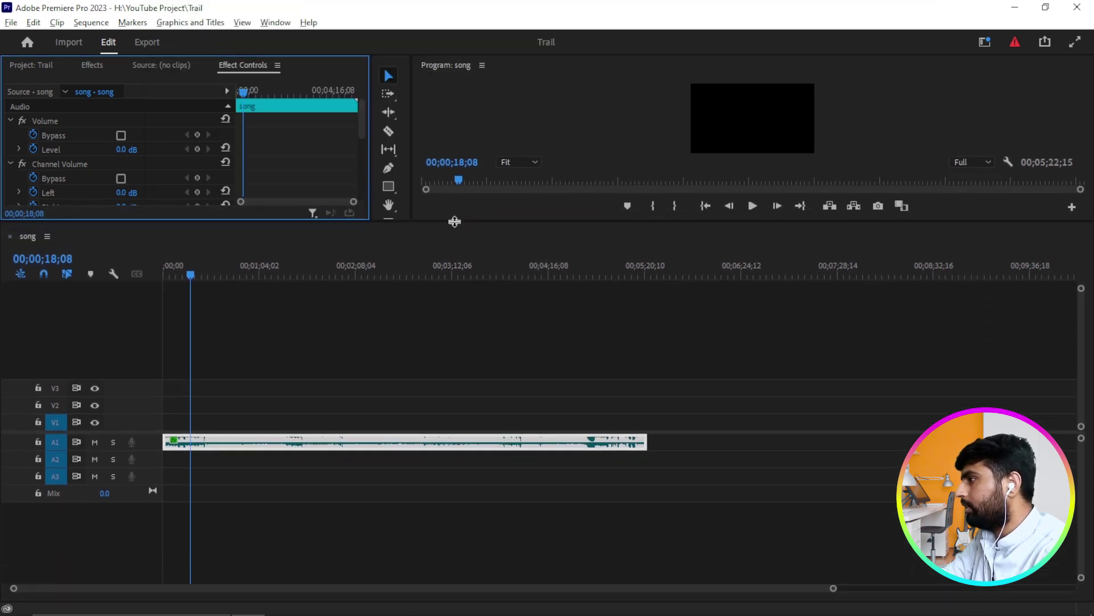
{"action": "double_click", "coordinate": [152, 440]}
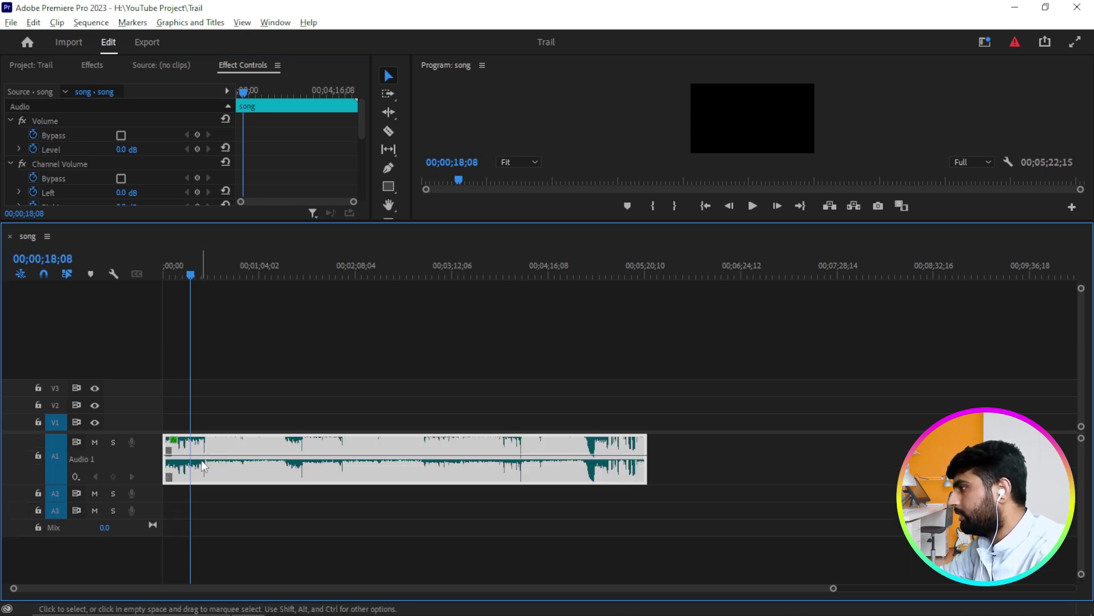
{"action": "left_click_drag", "start_coordinate": [200, 455], "coordinate": [201, 451]}
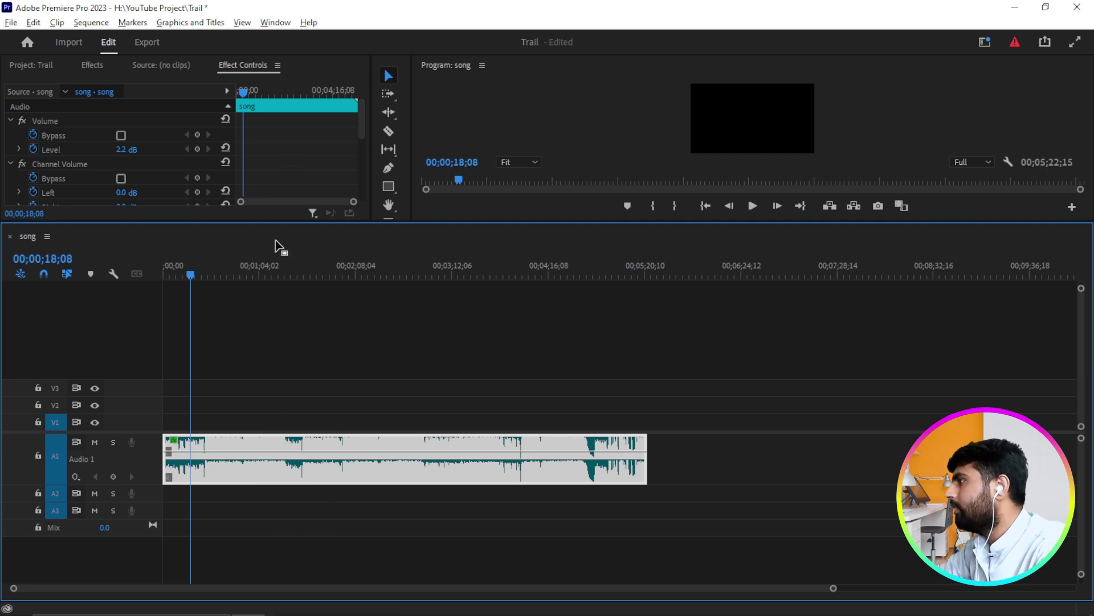
{"action": "left_click_drag", "start_coordinate": [286, 222], "coordinate": [262, 392]}
Reopen the Surround Reverb setup, audition the F/B balance at -100%, and set it to 99%.
{"action": "left_click", "coordinate": [201, 254]}
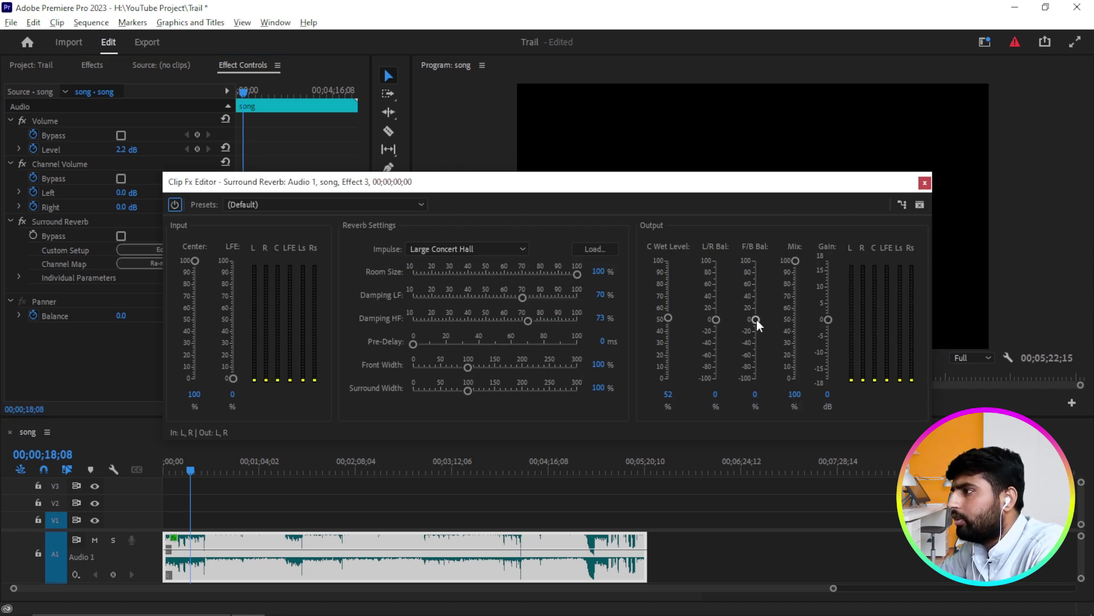
{"action": "left_click_drag", "start_coordinate": [753, 318], "coordinate": [757, 375]}
{"action": "key", "text": "space"}
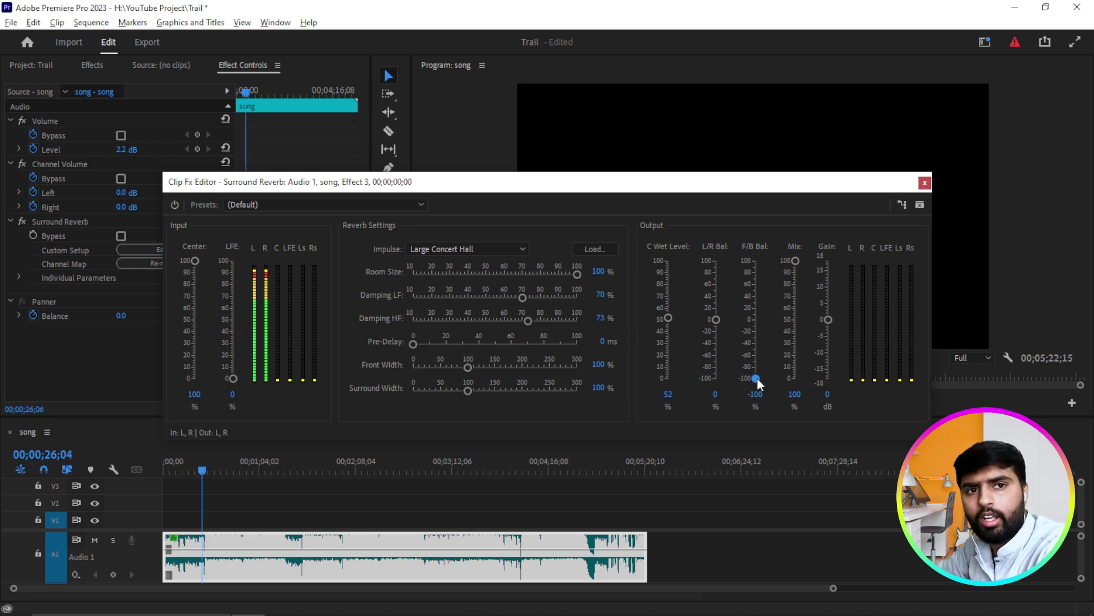
{"action": "left_click_drag", "start_coordinate": [757, 377], "coordinate": [755, 262]}
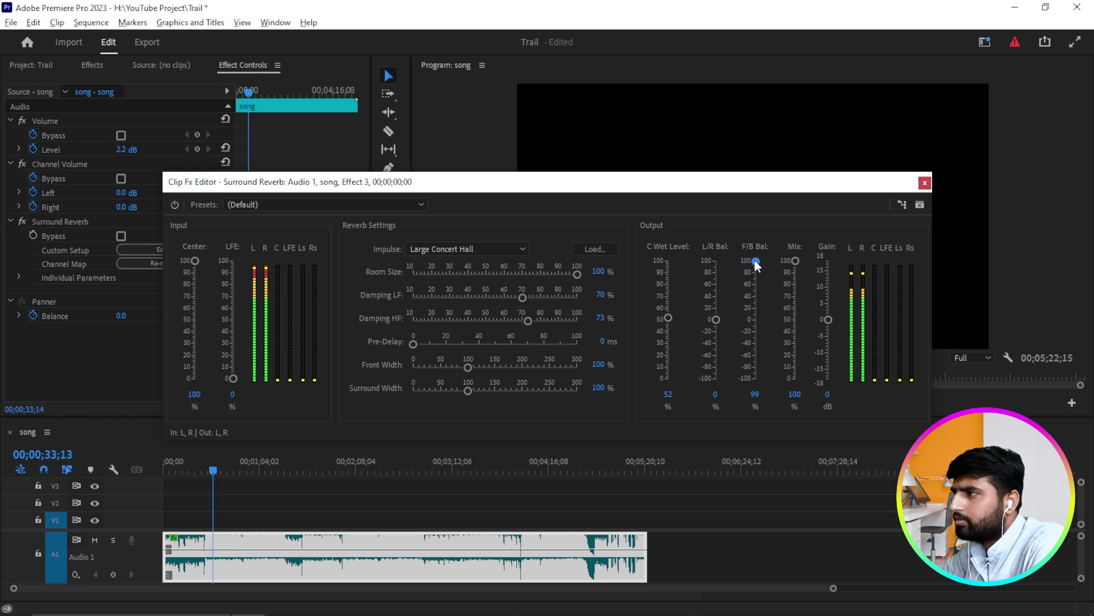
{"action": "key", "text": "space"}
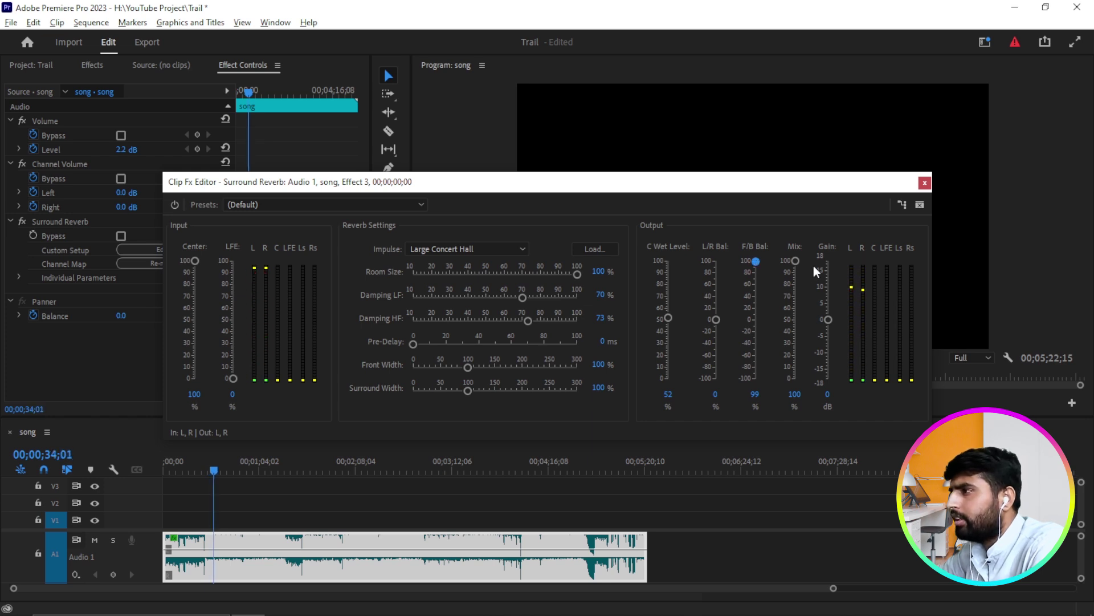
Audition lower reverb output mix levels, set the Mix to 80%, and close the Surround Reverb editor with the project saved.
{"action": "left_click_drag", "start_coordinate": [795, 262], "coordinate": [796, 380]}
{"action": "key", "text": "space"}
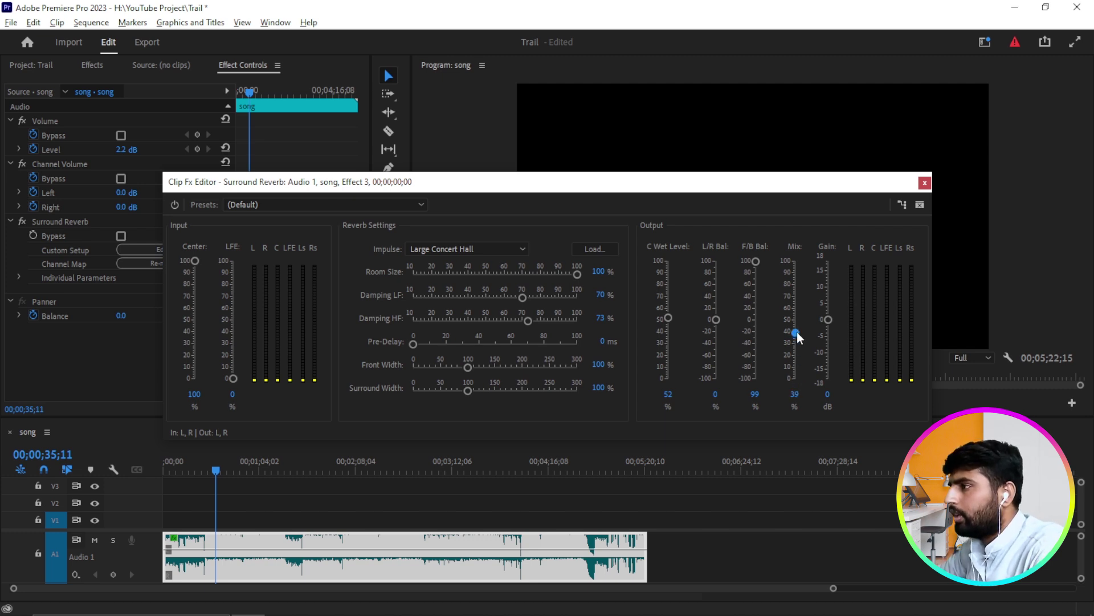
{"action": "left_click_drag", "start_coordinate": [797, 330], "coordinate": [798, 284]}
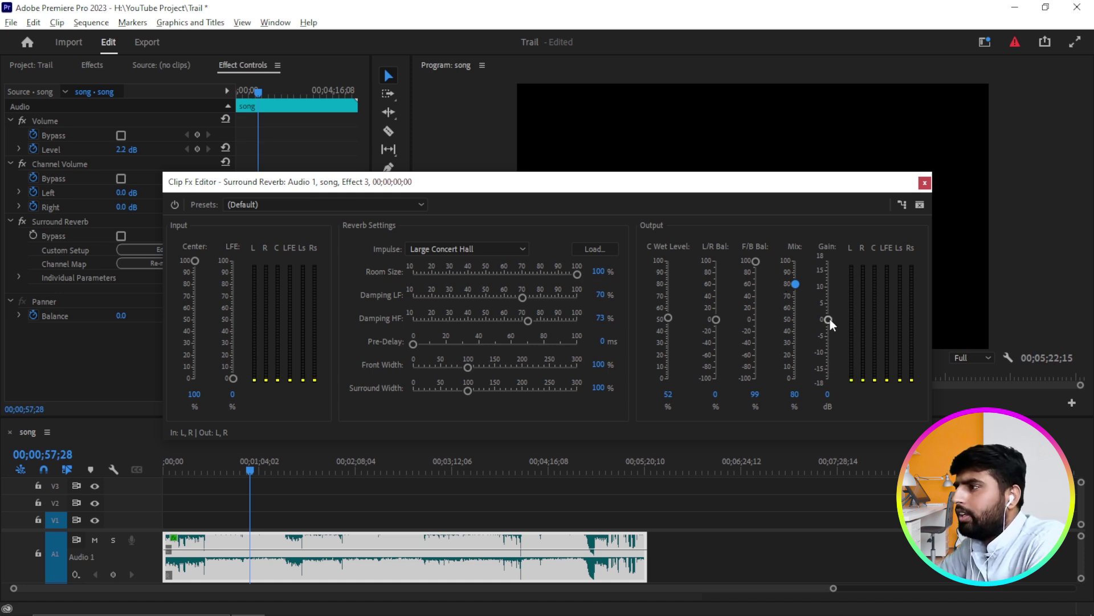
{"action": "key", "text": "ctrl+s"}
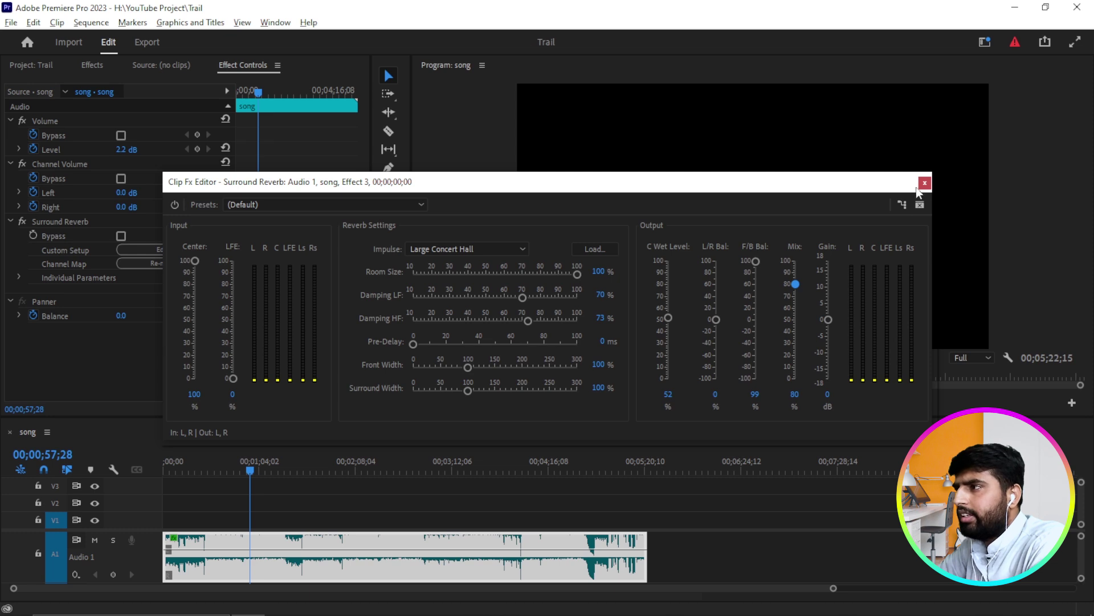
{"action": "left_click", "coordinate": [925, 182]}
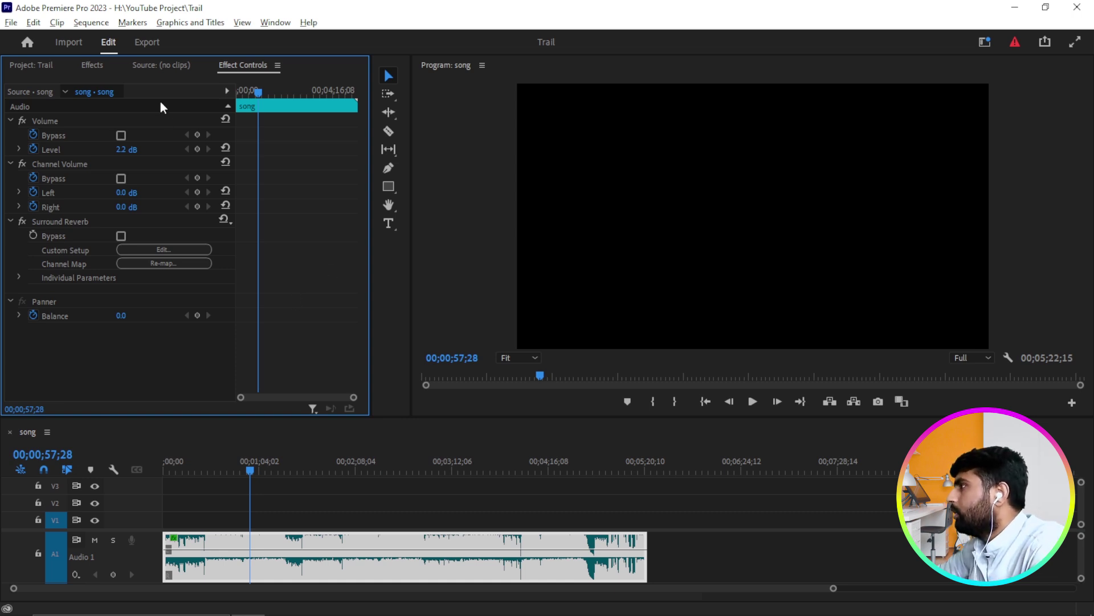
Find the Multiband Compressor by searching the effects for "multiband" and apply it to the song clip on A1.
{"action": "left_click", "coordinate": [93, 65]}
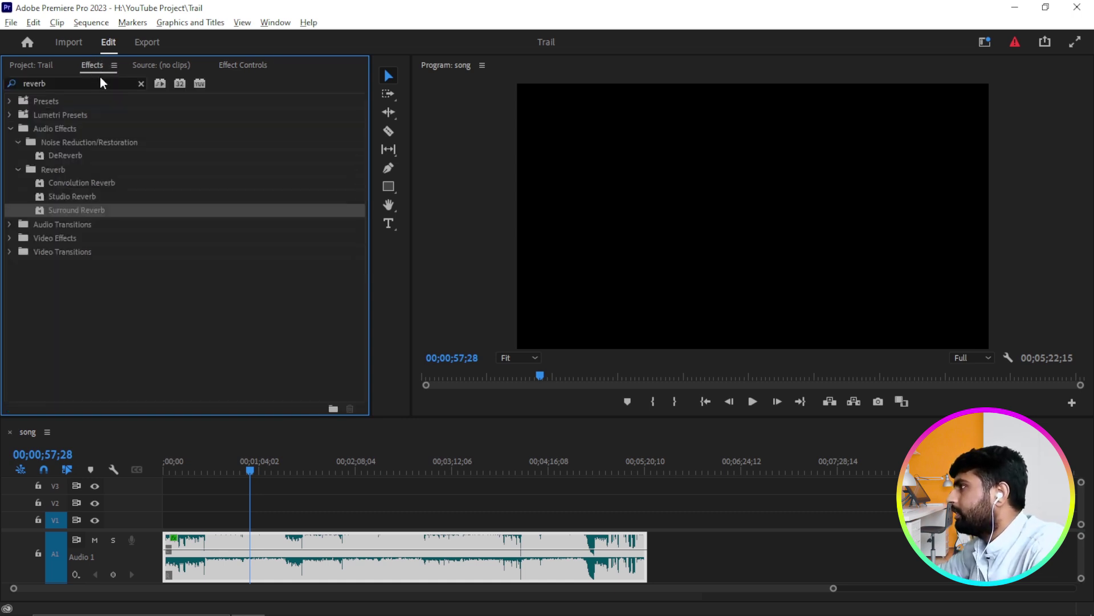
{"action": "left_click", "coordinate": [141, 83]}
{"action": "left_click", "coordinate": [130, 83]}
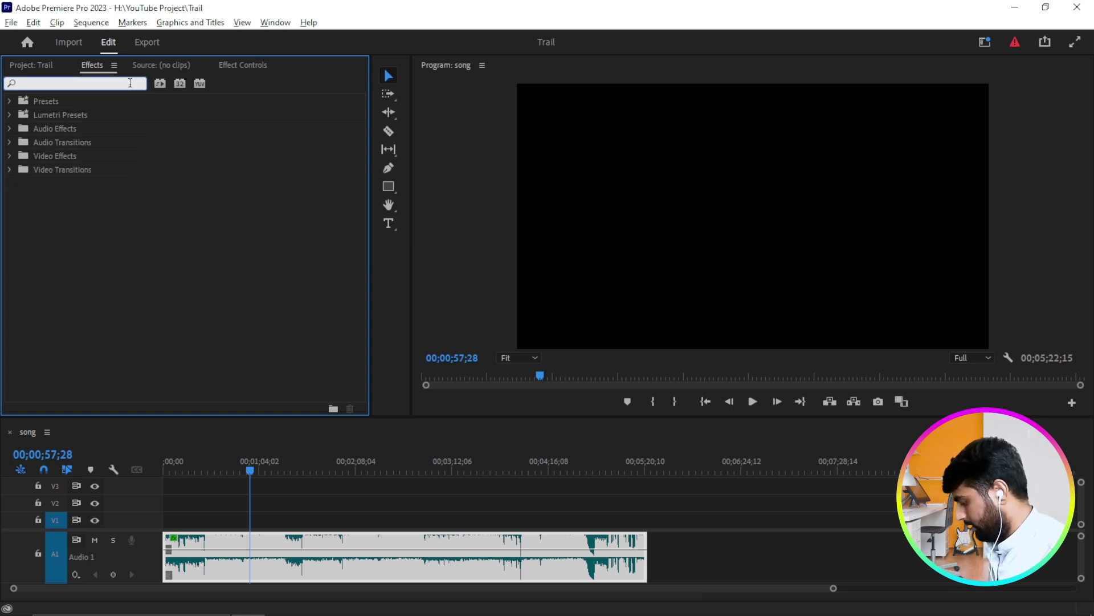
{"action": "type", "text": "multi"}
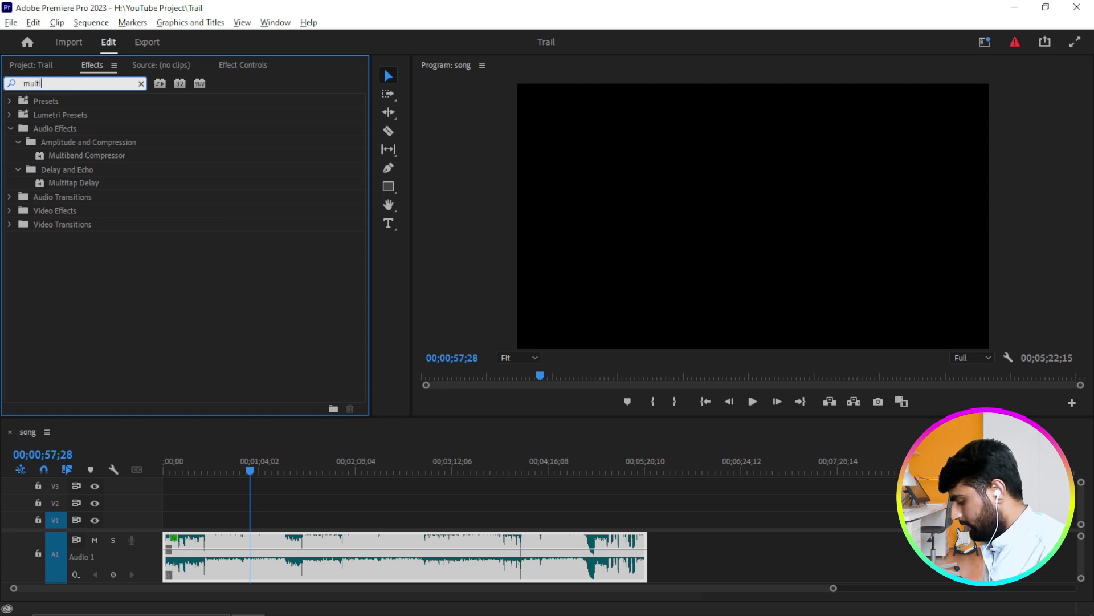
{"action": "type", "text": "band"}
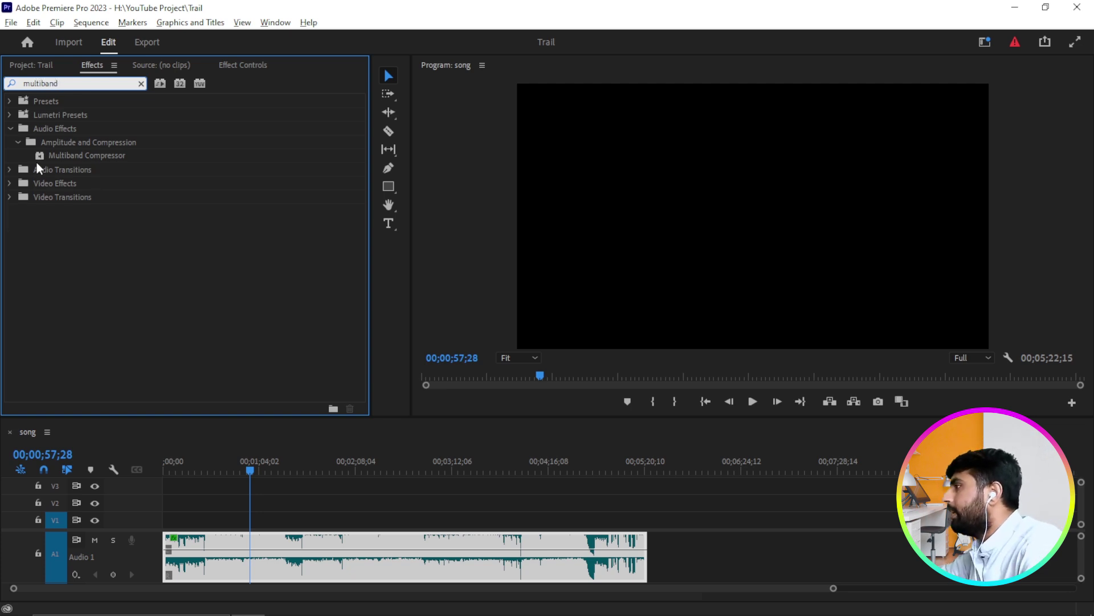
{"action": "left_click_drag", "start_coordinate": [74, 155], "coordinate": [337, 557]}
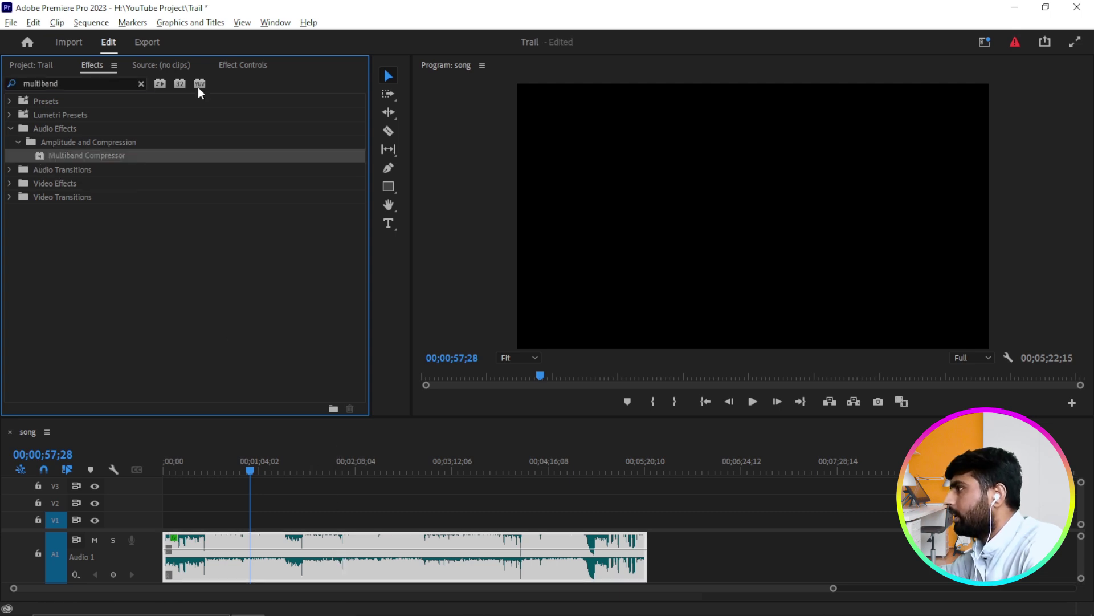
Apply the Indie Lo-Fi preset in the Multiband Compressor's custom setup and close its editor.
{"action": "left_click", "coordinate": [237, 66]}
{"action": "scroll", "coordinate": [269, 285], "scroll_direction": "down", "scroll_amount": 2}
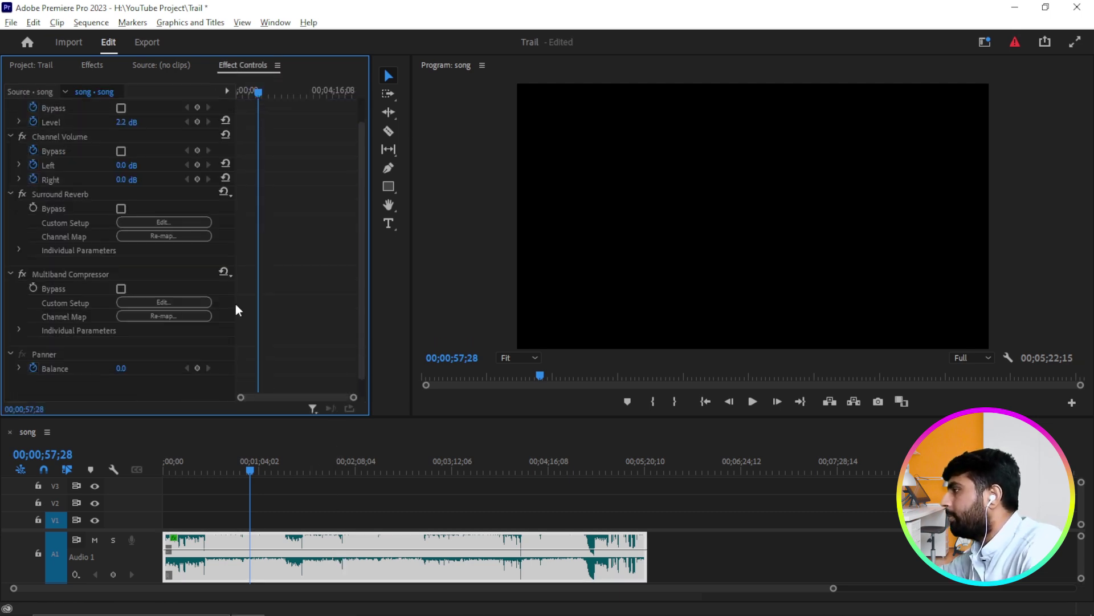
{"action": "left_click", "coordinate": [192, 303]}
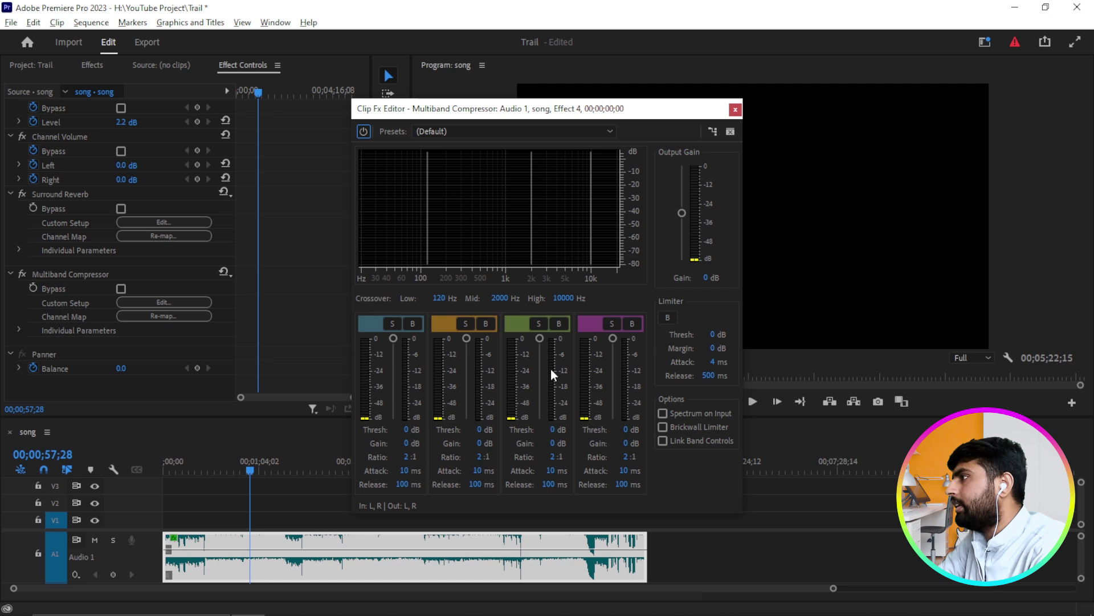
{"action": "left_click", "coordinate": [458, 133]}
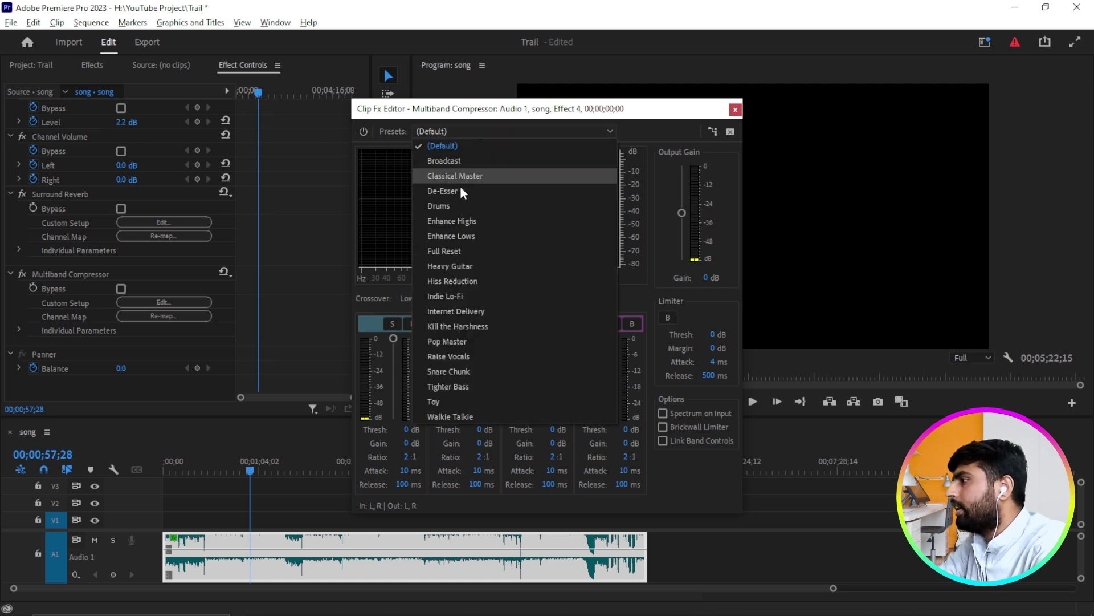
{"action": "left_click", "coordinate": [461, 298]}
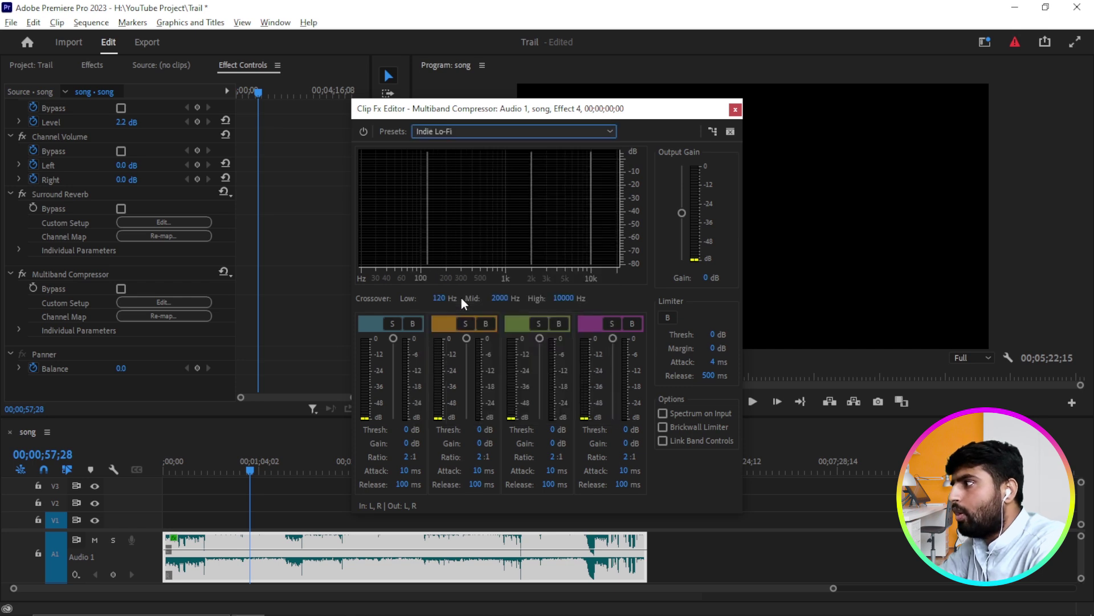
{"action": "left_click", "coordinate": [735, 110]}
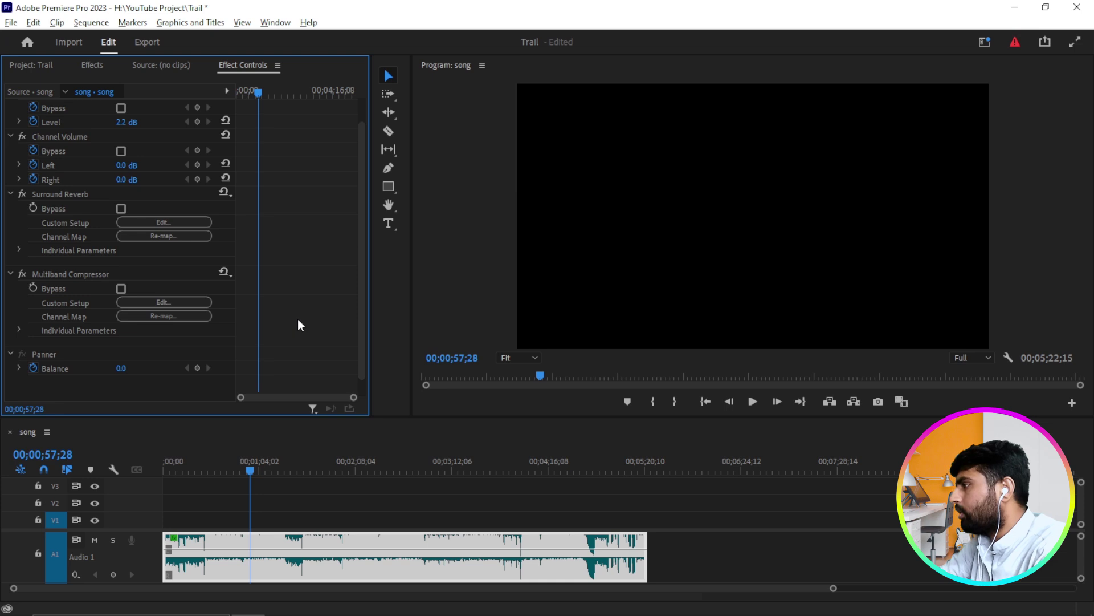
Play the song to compare the sound while toggling the Multiband Compressor, and save the project.
{"action": "key", "text": "space"}
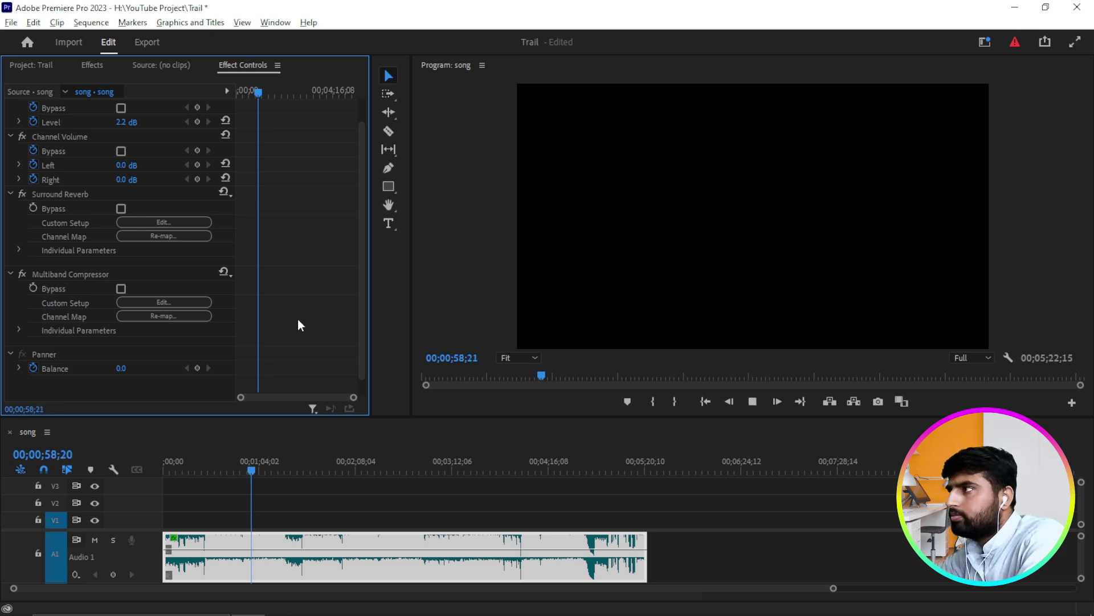
{"action": "key", "text": "space"}
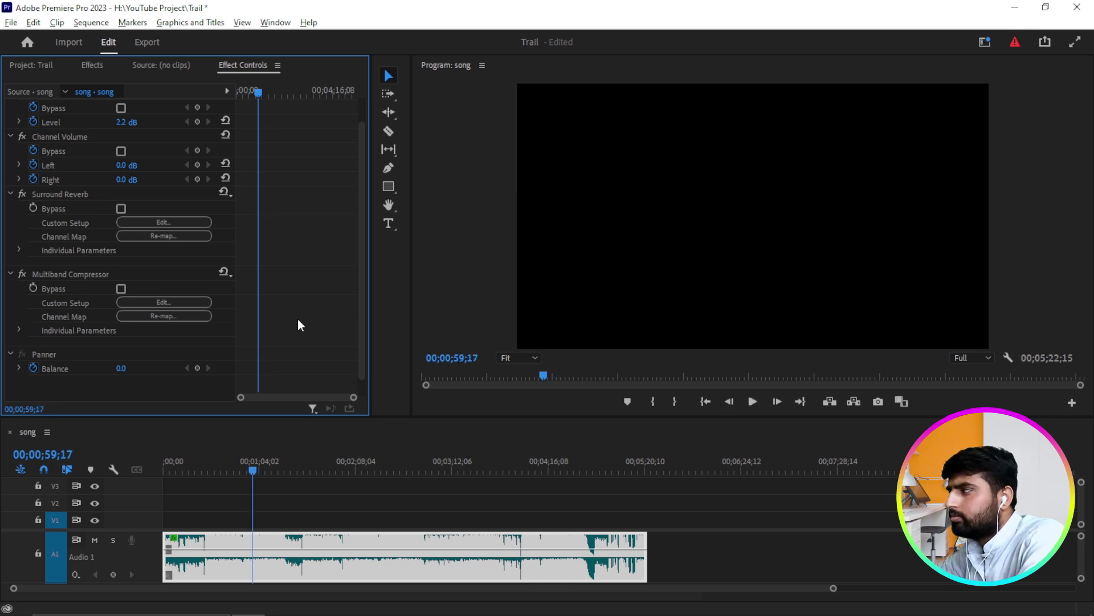
{"action": "left_click", "coordinate": [23, 273]}
{"action": "key", "text": "space"}
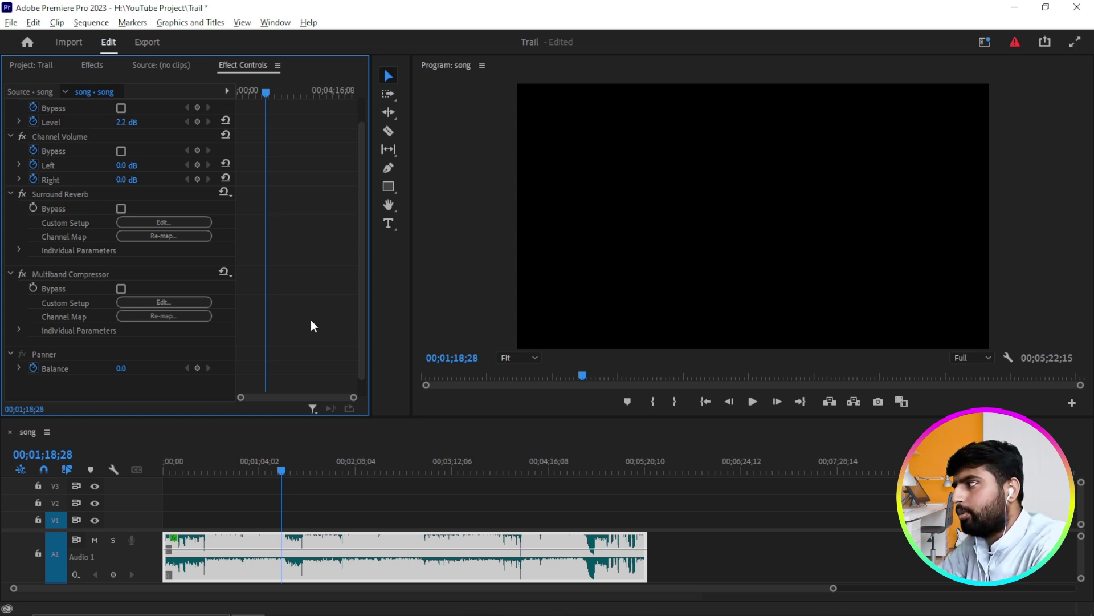
{"action": "key", "text": "ctrl+s"}
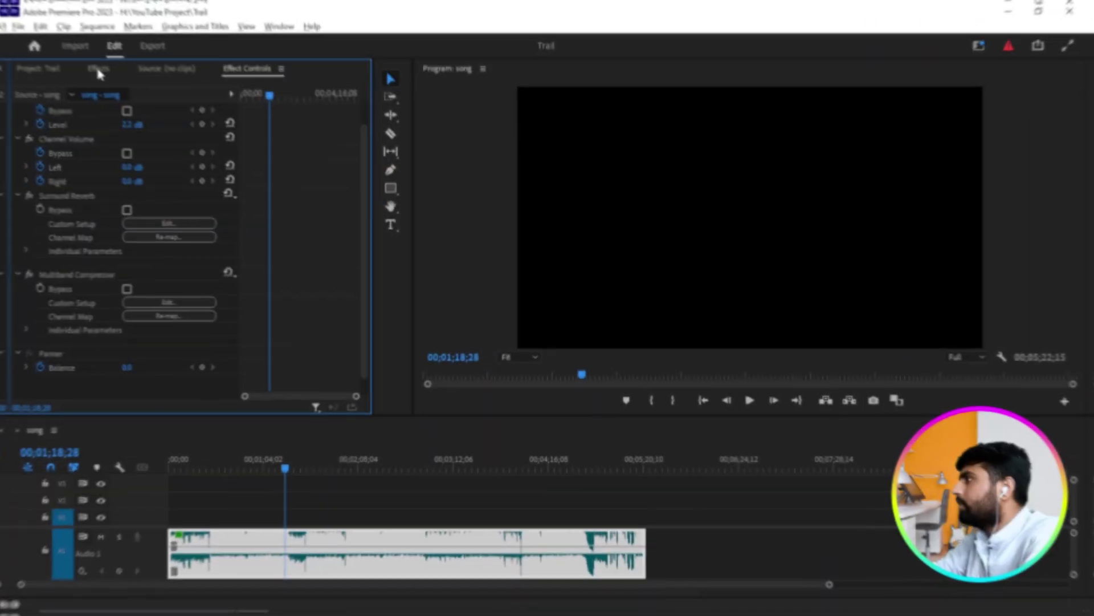
Find the Lowpass filter by searching the effects for "lowpass" and apply it to the song clip on A1.
{"action": "left_click", "coordinate": [92, 65]}
{"action": "left_click", "coordinate": [141, 84]}
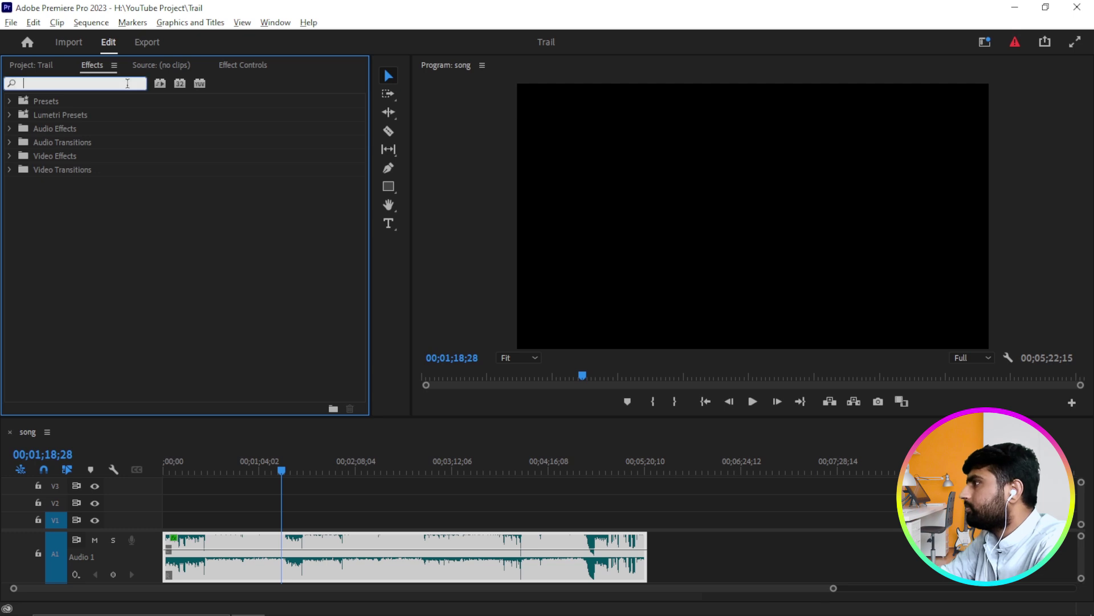
{"action": "type", "text": "lao"}
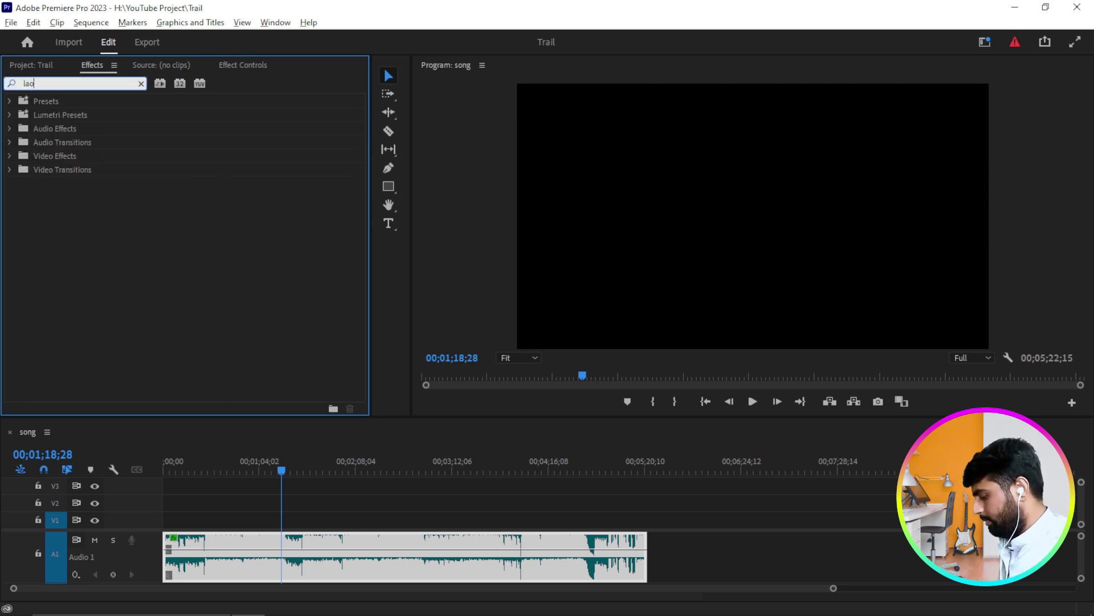
{"action": "key", "text": "BackSpace"}
{"action": "key", "text": "BackSpace"}
{"action": "type", "text": "owpass"}
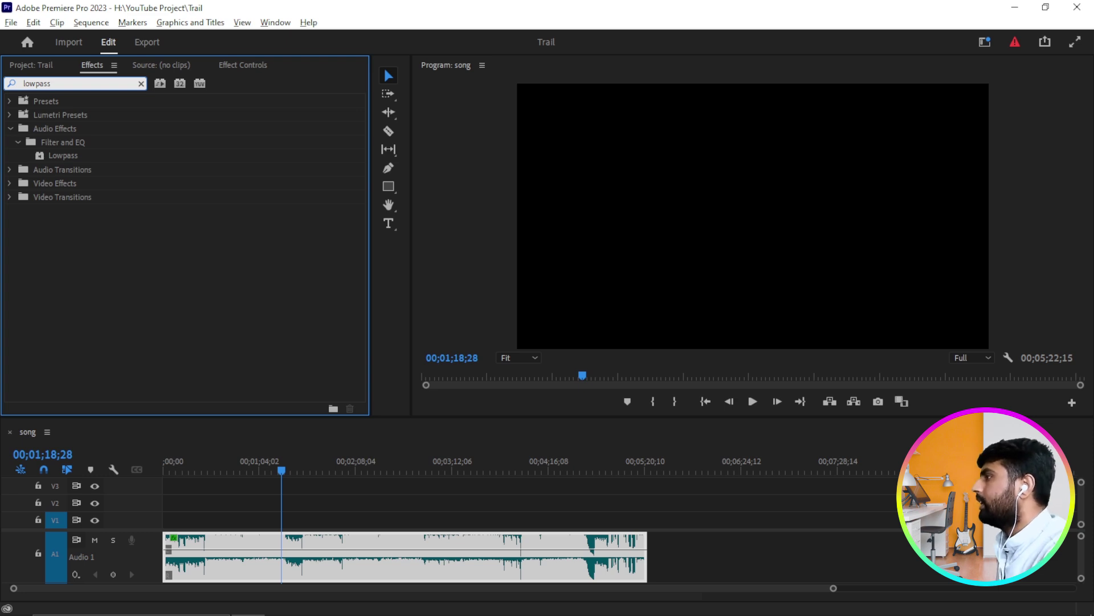
{"action": "left_click_drag", "start_coordinate": [39, 155], "coordinate": [271, 541]}
Try Lowpass cutoffs of 20978.5 Hz and 1168.0 Hz during playback, and save the project.
{"action": "left_click", "coordinate": [237, 66]}
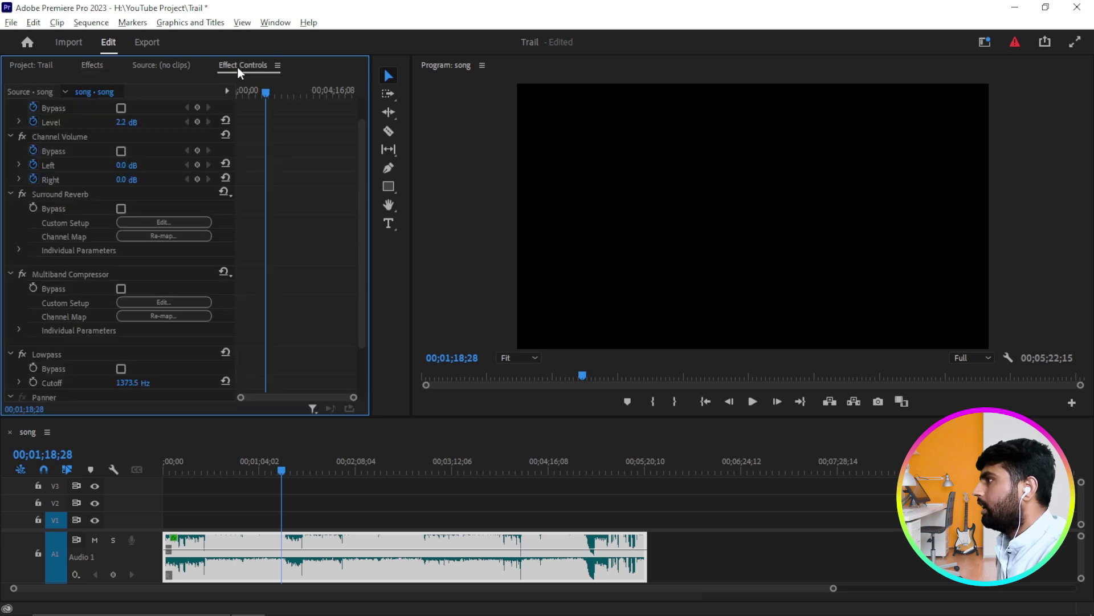
{"action": "scroll", "coordinate": [294, 251], "scroll_direction": "down", "scroll_amount": 2}
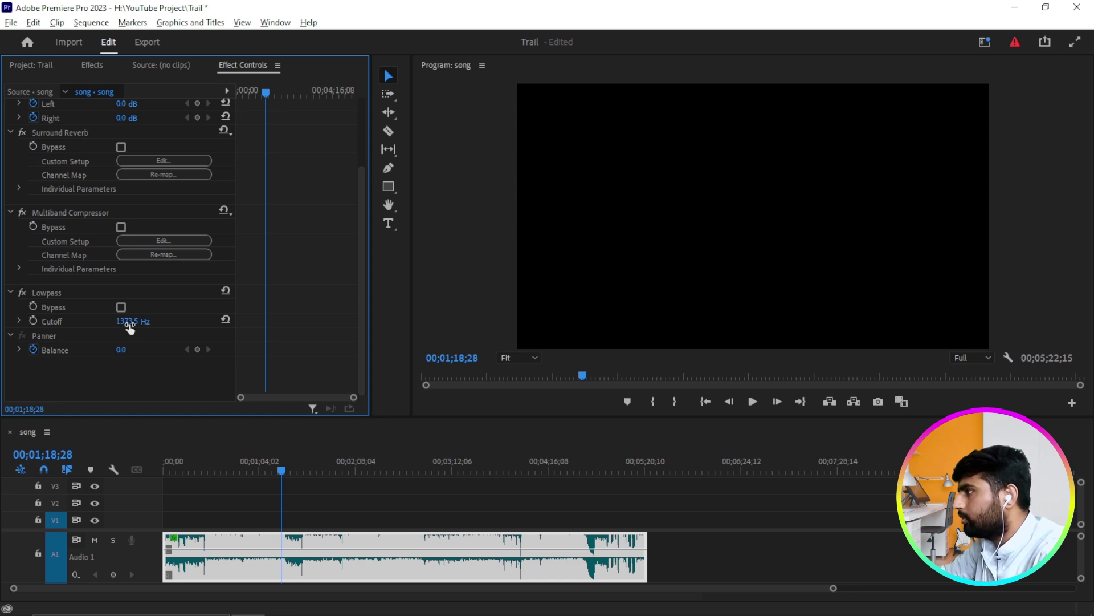
{"action": "mouse_move", "coordinate": [127, 321]}
{"action": "left_mouse_down"}
{"action": "mouse_move", "coordinate": [188, 321]}
{"action": "mouse_move", "coordinate": [137, 322]}
{"action": "left_mouse_up"}
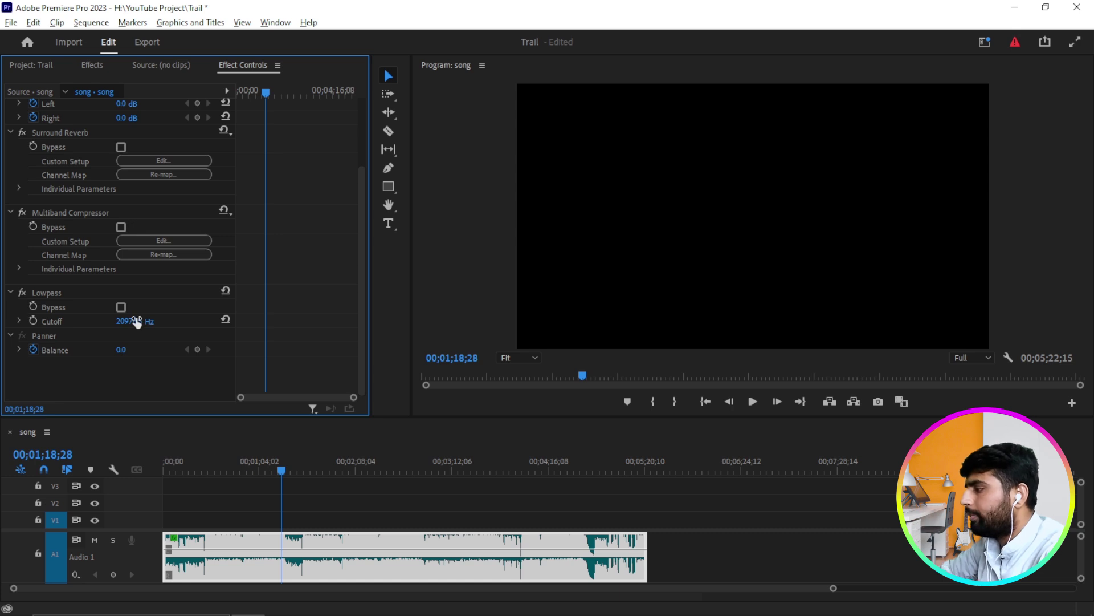
{"action": "key", "text": "space"}
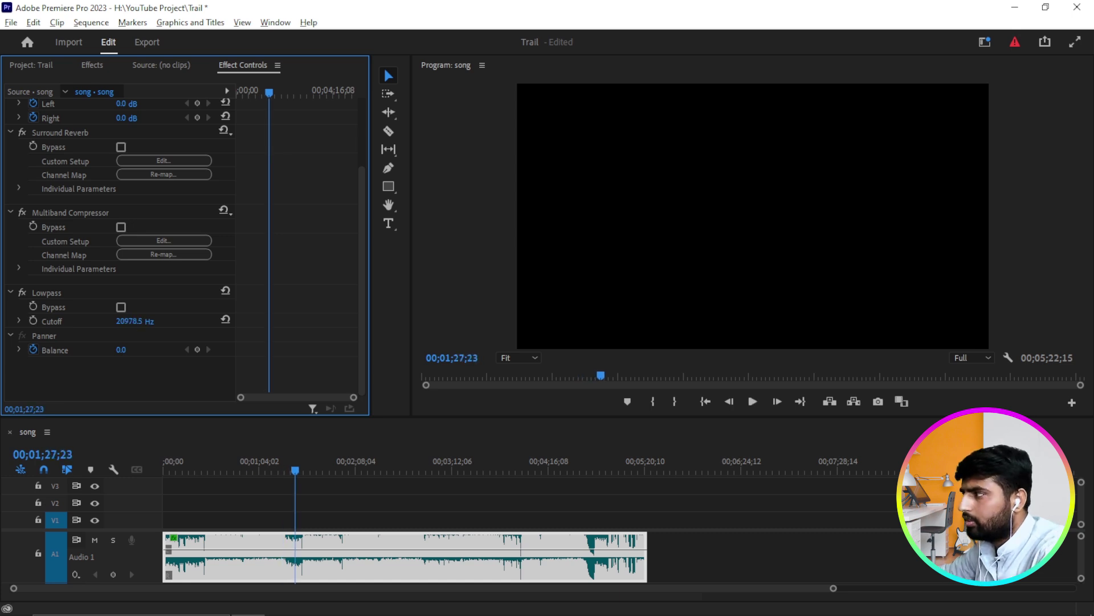
{"action": "mouse_move", "coordinate": [137, 321]}
{"action": "left_mouse_down"}
{"action": "mouse_move", "coordinate": [114, 321]}
{"action": "mouse_move", "coordinate": [137, 321]}
{"action": "left_mouse_up"}
{"action": "key", "text": "space"}
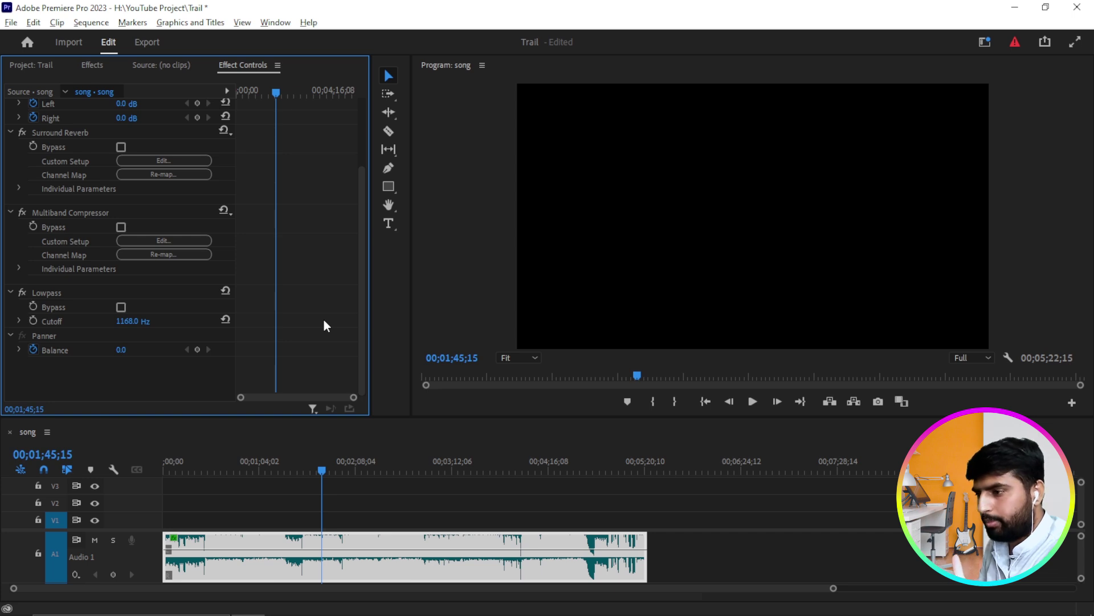
{"action": "key", "text": "ctrl+s"}
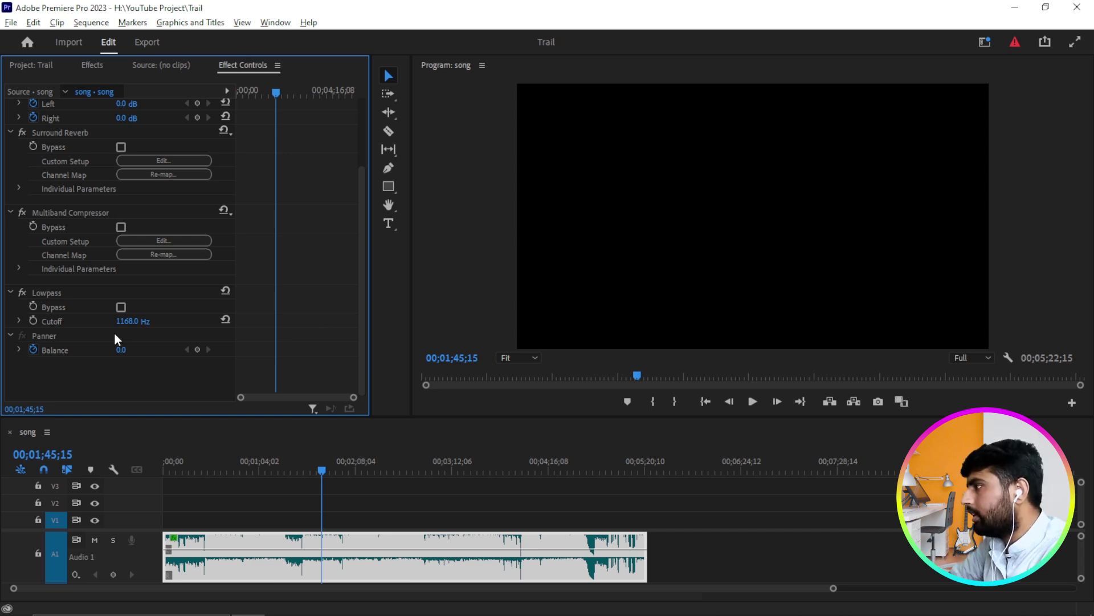
Raise the Lowpass cutoff to 7000 Hz while auditioning the song, and save the project.
{"action": "left_click_drag", "start_coordinate": [127, 321], "coordinate": [150, 320]}
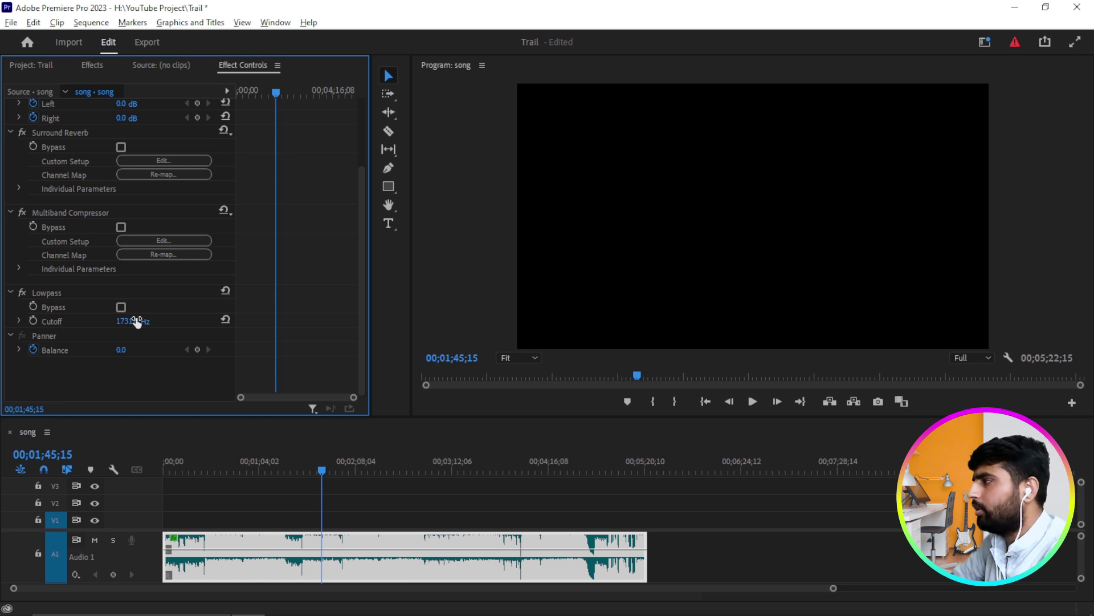
{"action": "left_click_drag", "start_coordinate": [126, 321], "coordinate": [194, 321]}
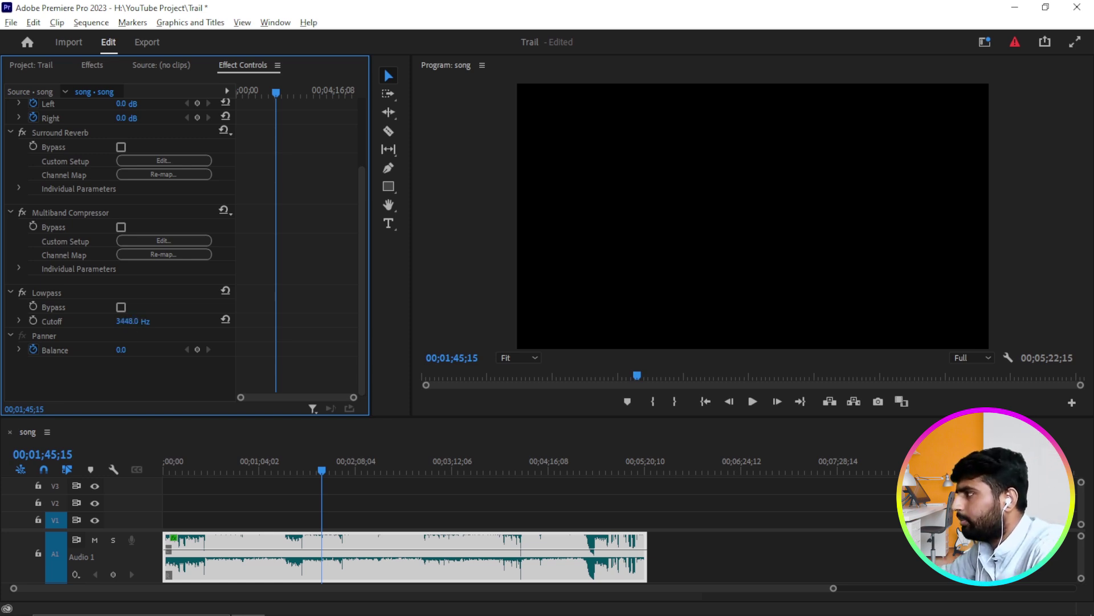
{"action": "key", "text": "space"}
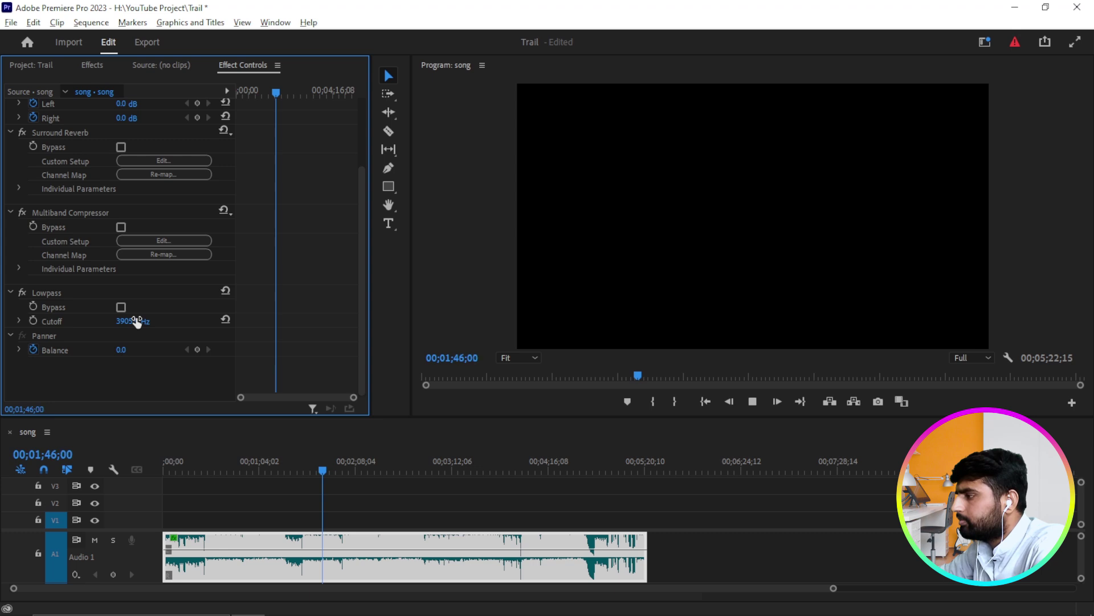
{"action": "left_click_drag", "start_coordinate": [127, 325], "coordinate": [217, 325]}
{"action": "key", "text": "space"}
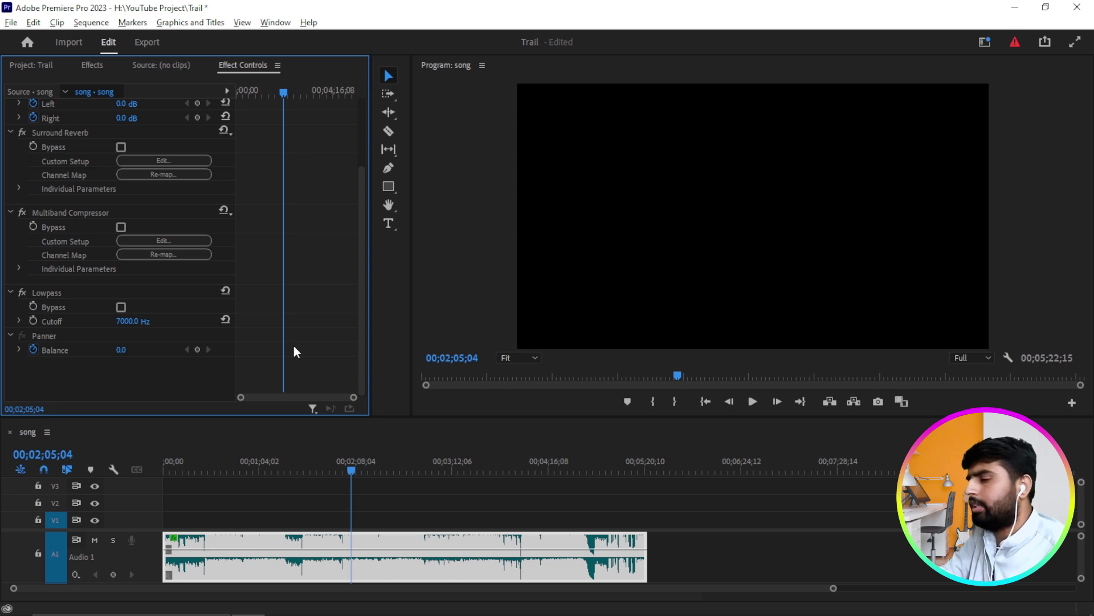
{"action": "key", "text": "ctrl+s"}
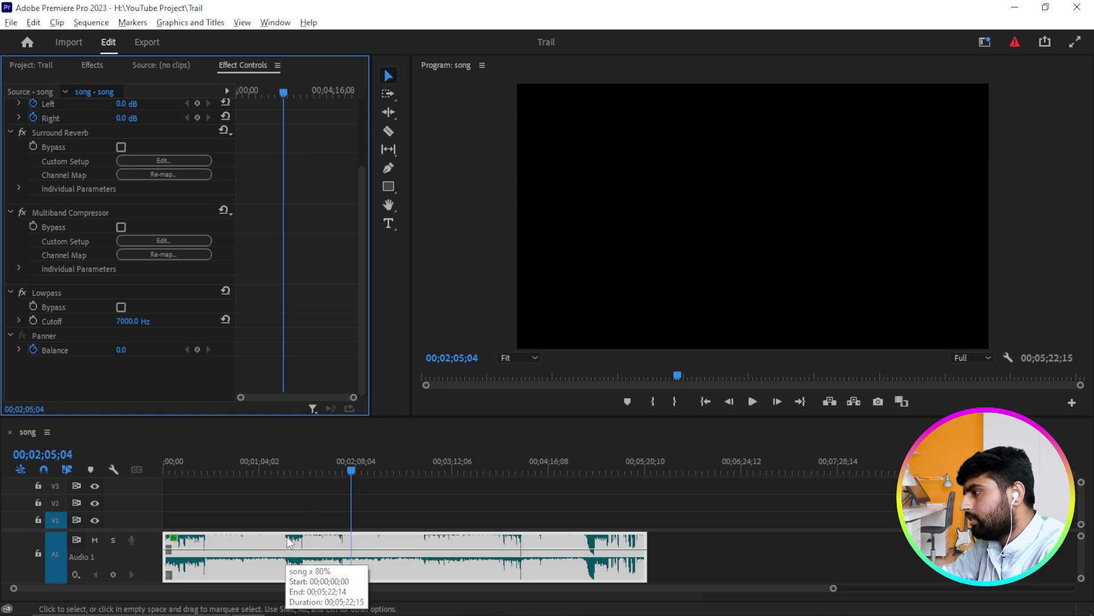
Find the Pitch Shifter by searching the effects for "pitch" and apply it to the song clip on A1.
{"action": "left_click_drag", "start_coordinate": [351, 470], "coordinate": [349, 484]}
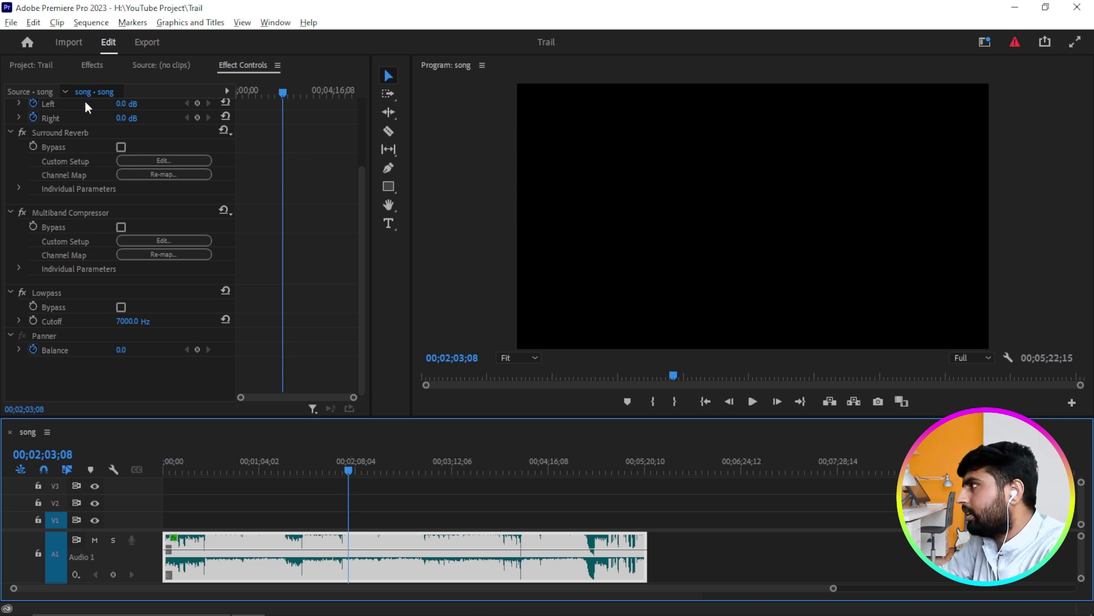
{"action": "left_click", "coordinate": [92, 65]}
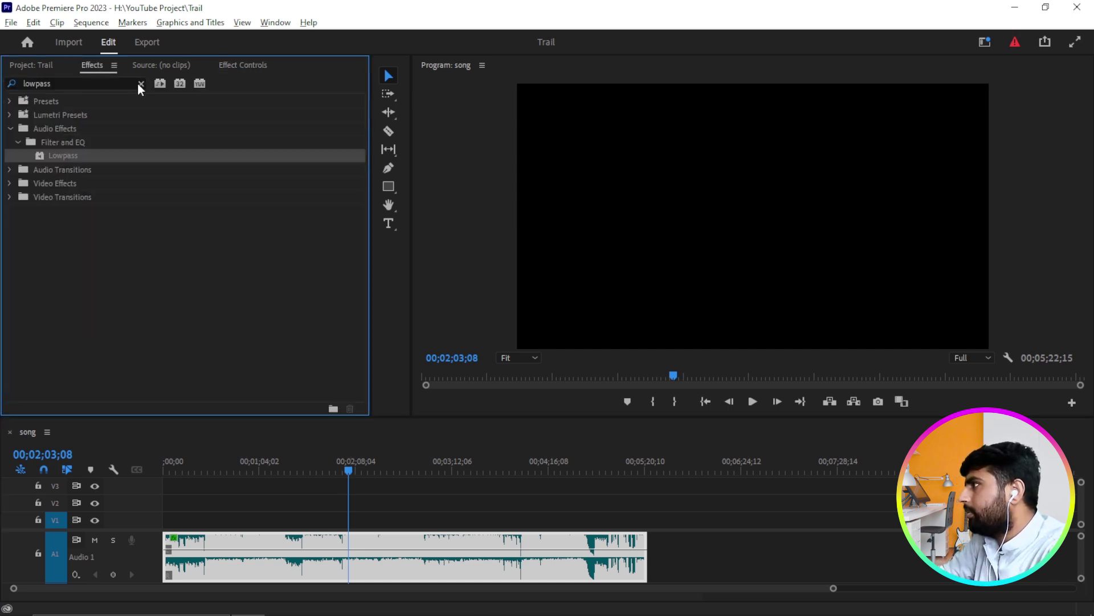
{"action": "left_click", "coordinate": [129, 83]}
{"action": "key", "text": "ctrl+a"}
{"action": "type", "text": "pitch"}
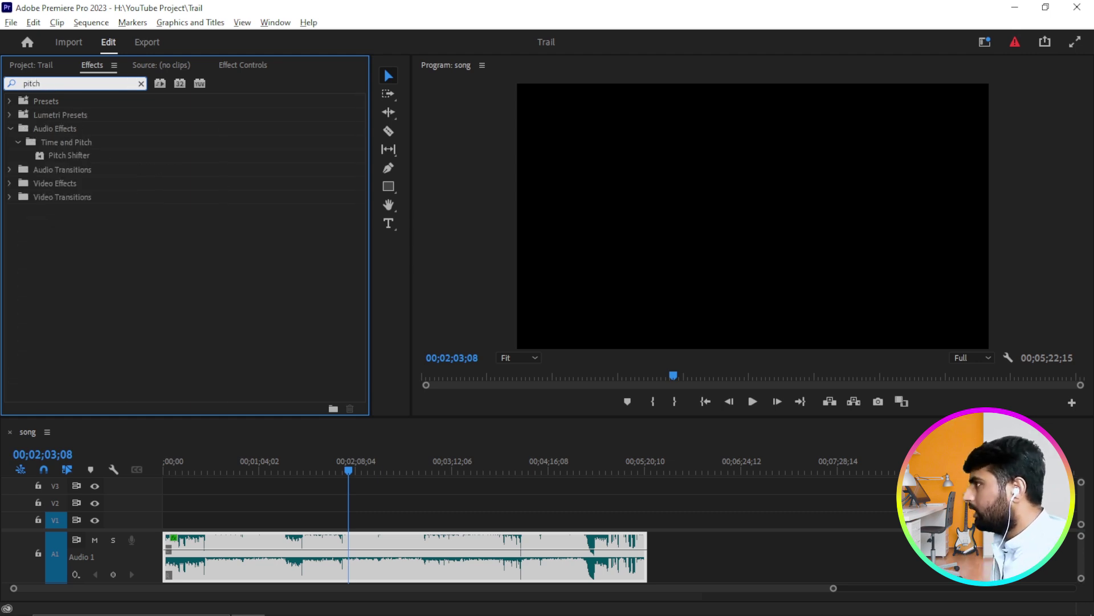
{"action": "left_click_drag", "start_coordinate": [42, 153], "coordinate": [269, 538]}
Open the Pitch Shifter's custom setup, try semi-tones of 3 and 5 during playback, and save the project.
{"action": "left_click", "coordinate": [242, 65]}
{"action": "scroll", "coordinate": [292, 275], "scroll_direction": "down", "scroll_amount": 3}
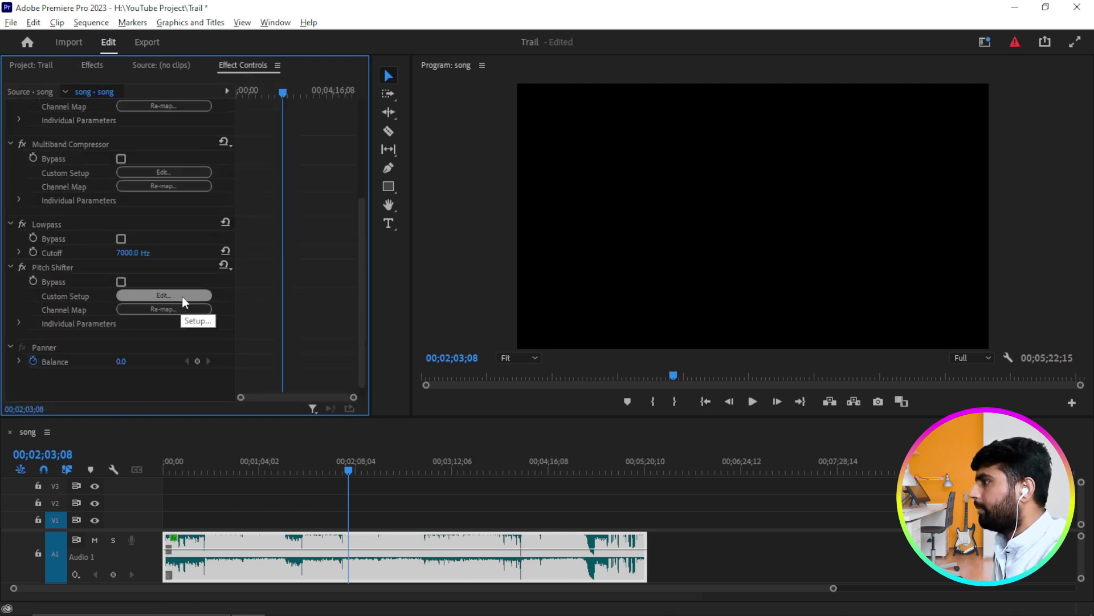
{"action": "left_click", "coordinate": [182, 295]}
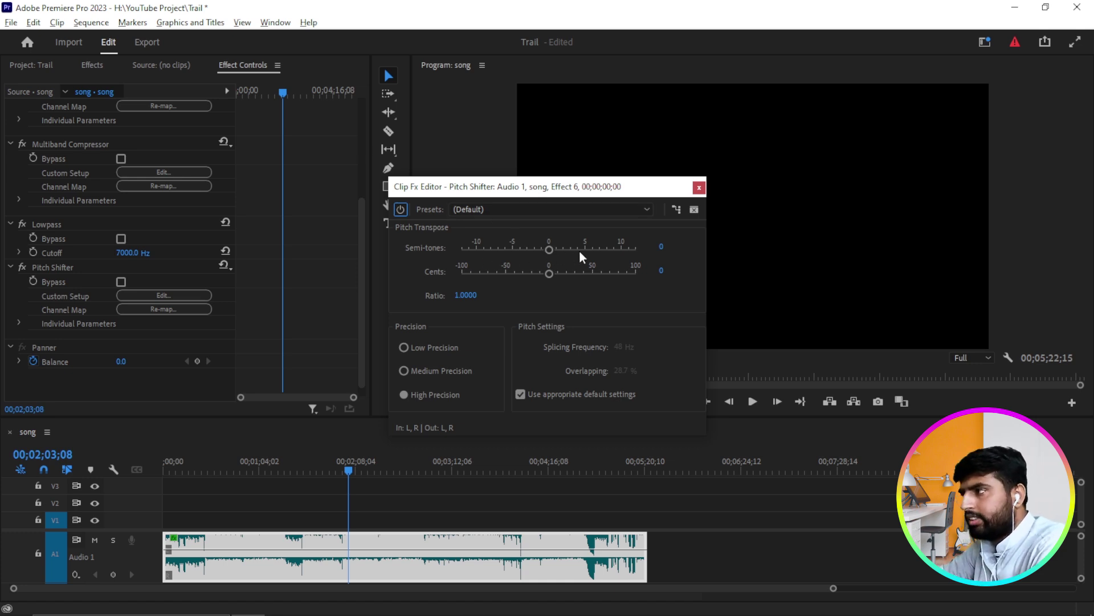
{"action": "left_click_drag", "start_coordinate": [551, 249], "coordinate": [570, 259]}
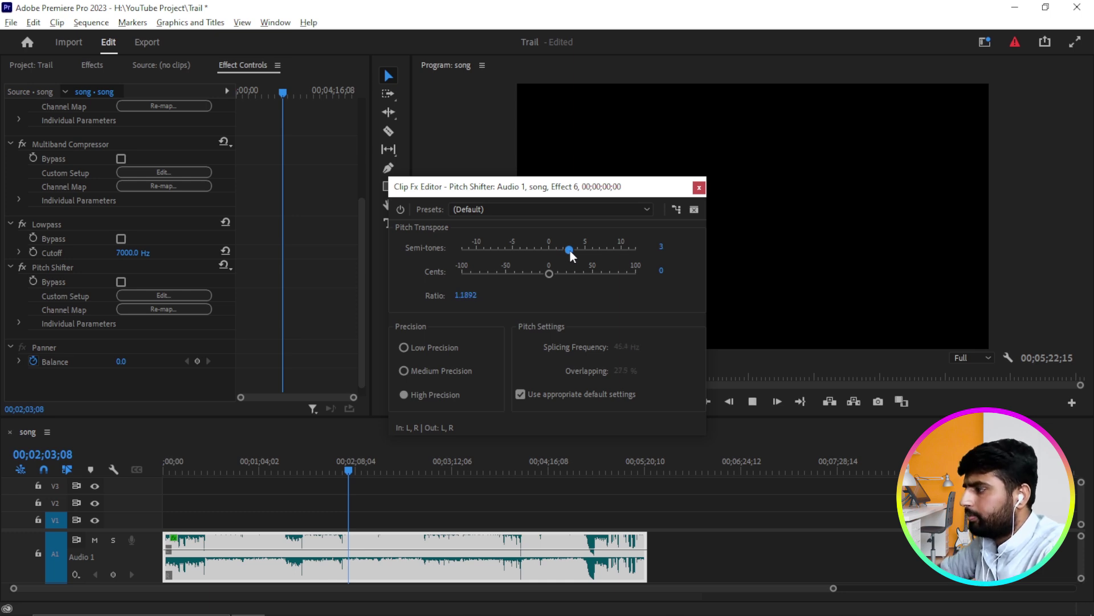
{"action": "left_click_drag", "start_coordinate": [570, 251], "coordinate": [586, 250]}
{"action": "key", "text": "ctrl+s"}
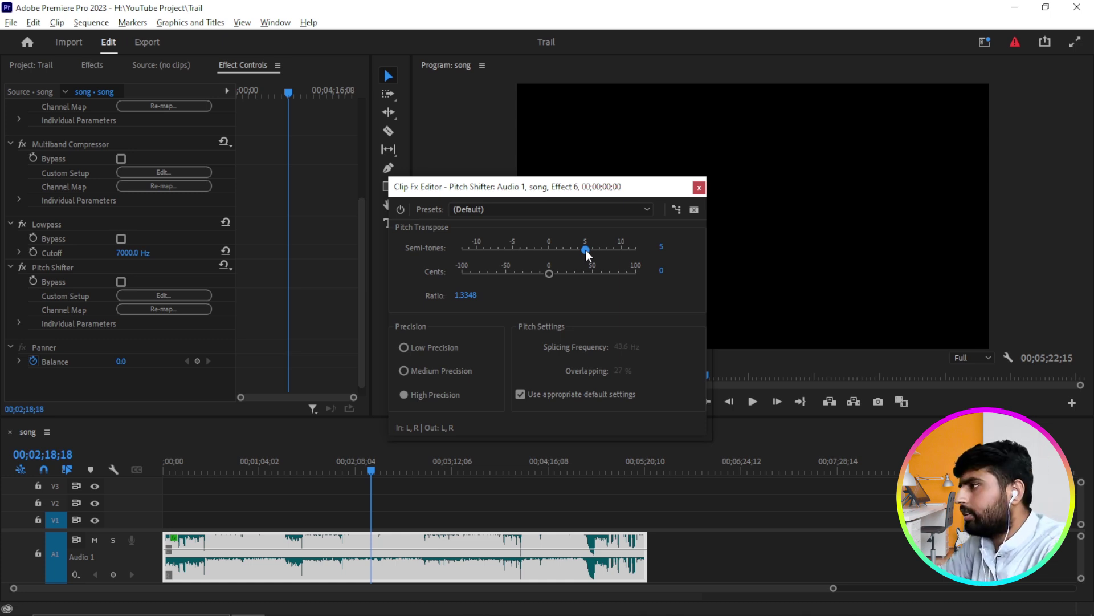
Audition the song with the Pitch Shifter at 10 semi-tones and again at 5 semi-tones.
{"action": "left_click", "coordinate": [621, 248]}
{"action": "key", "text": "space"}
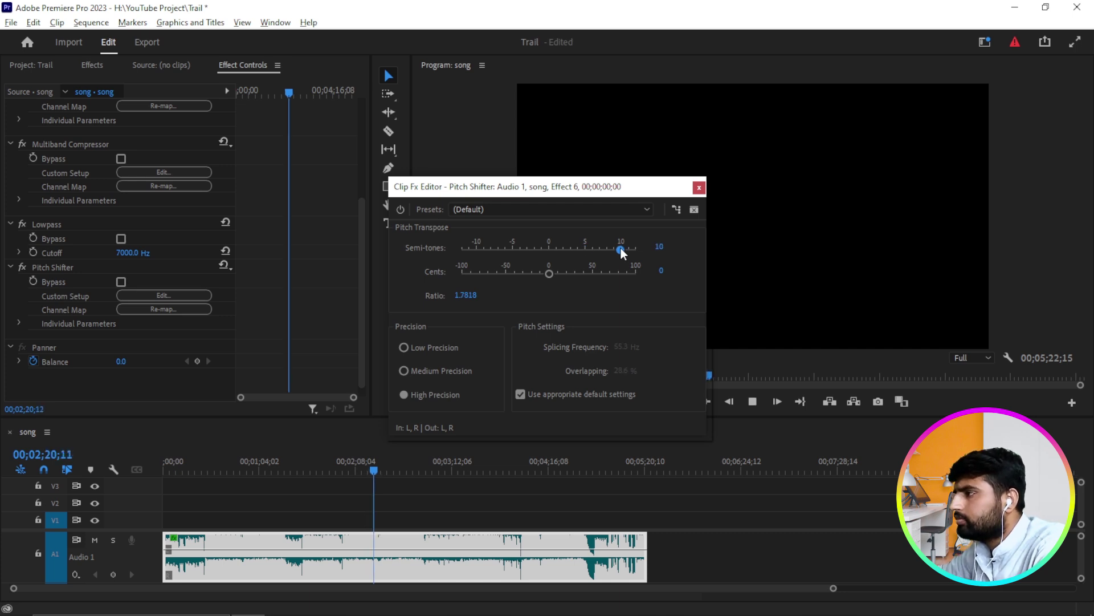
{"action": "key", "text": "space"}
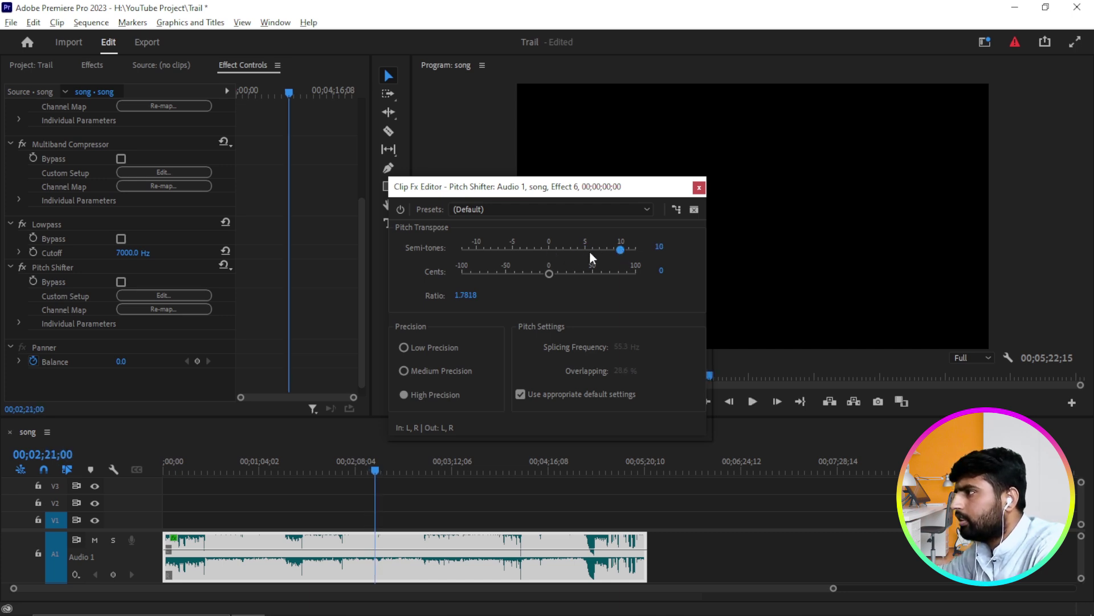
{"action": "left_click", "coordinate": [586, 250]}
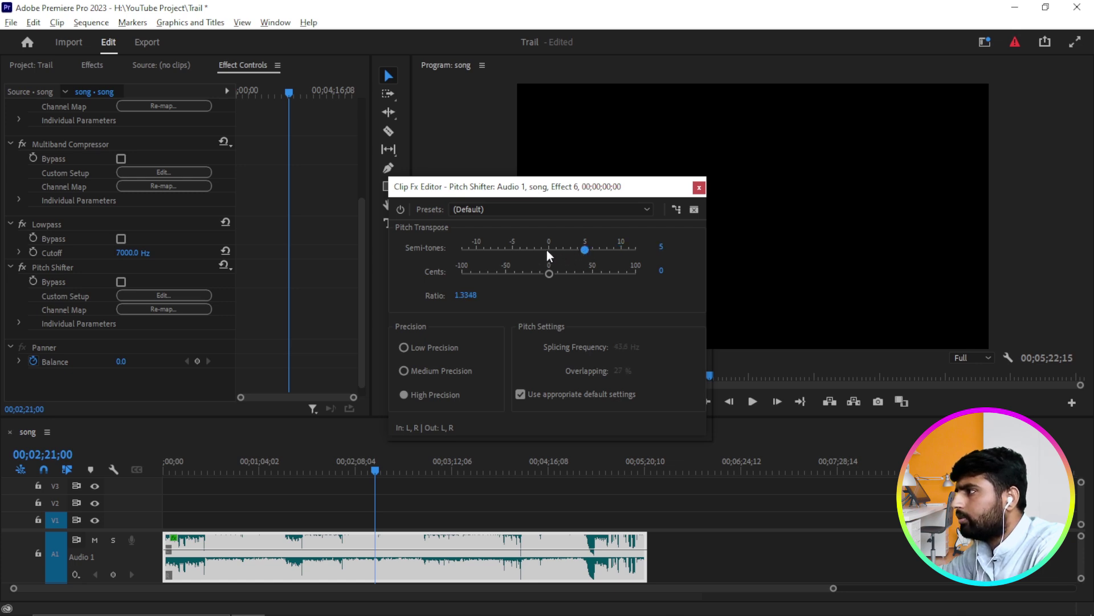
{"action": "key", "text": "space"}
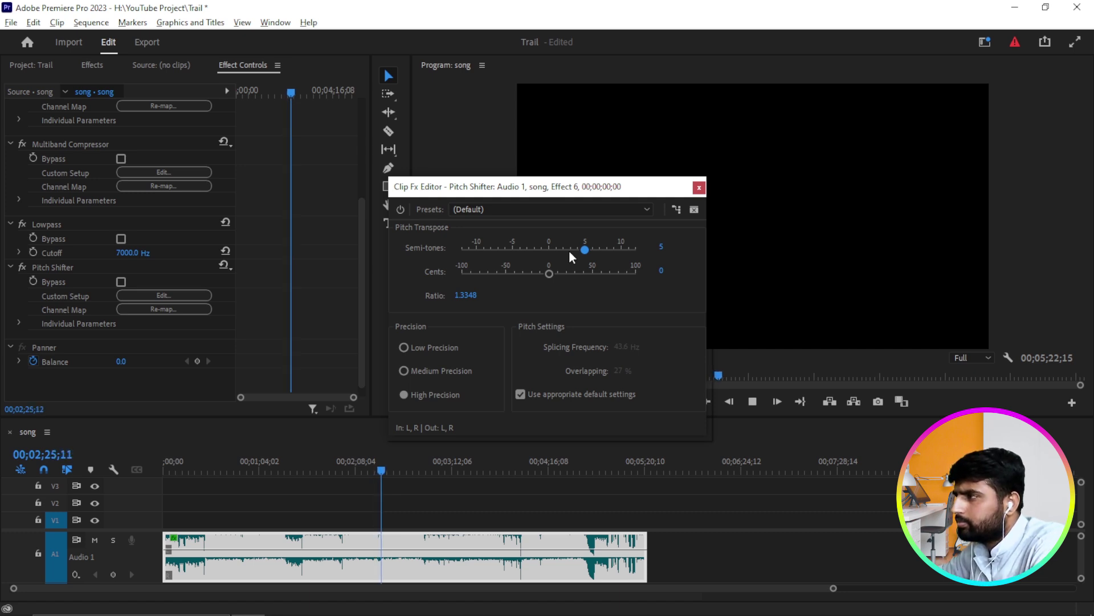
{"action": "key", "text": "space"}
Try 2 semi-tones in the Pitch Shifter during playback, and return the semi-tones to 0.
{"action": "left_click", "coordinate": [565, 250]}
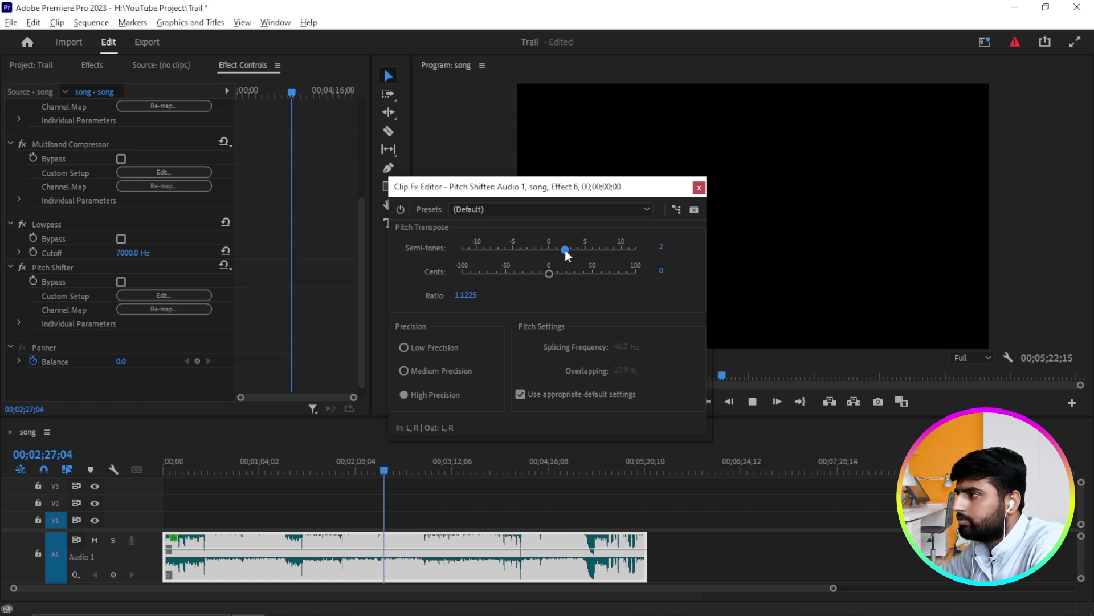
{"action": "key", "text": "space"}
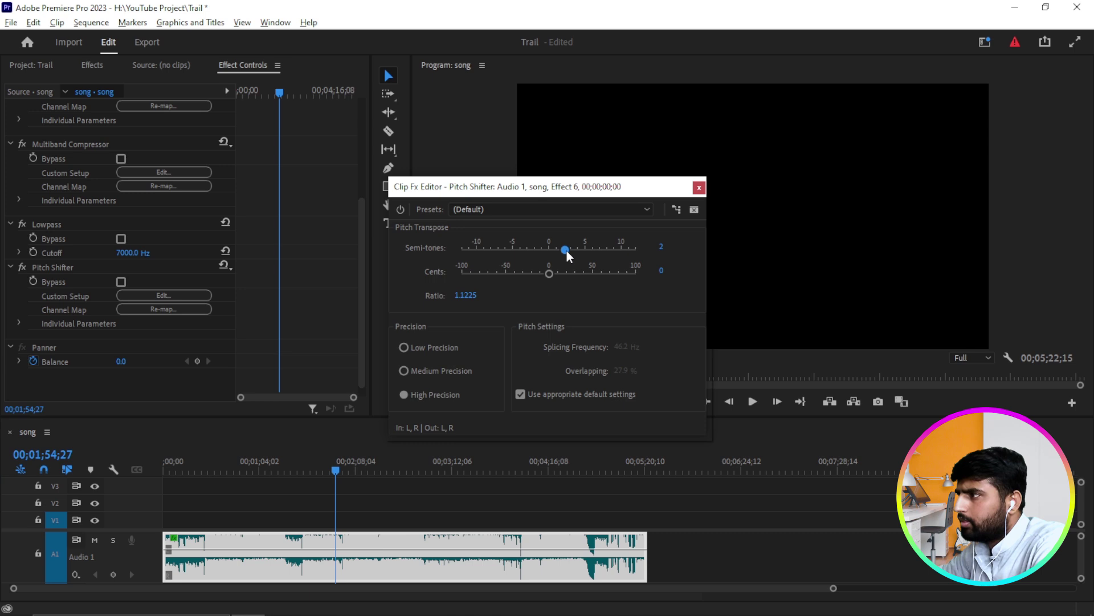
{"action": "left_click_drag", "start_coordinate": [566, 251], "coordinate": [550, 252]}
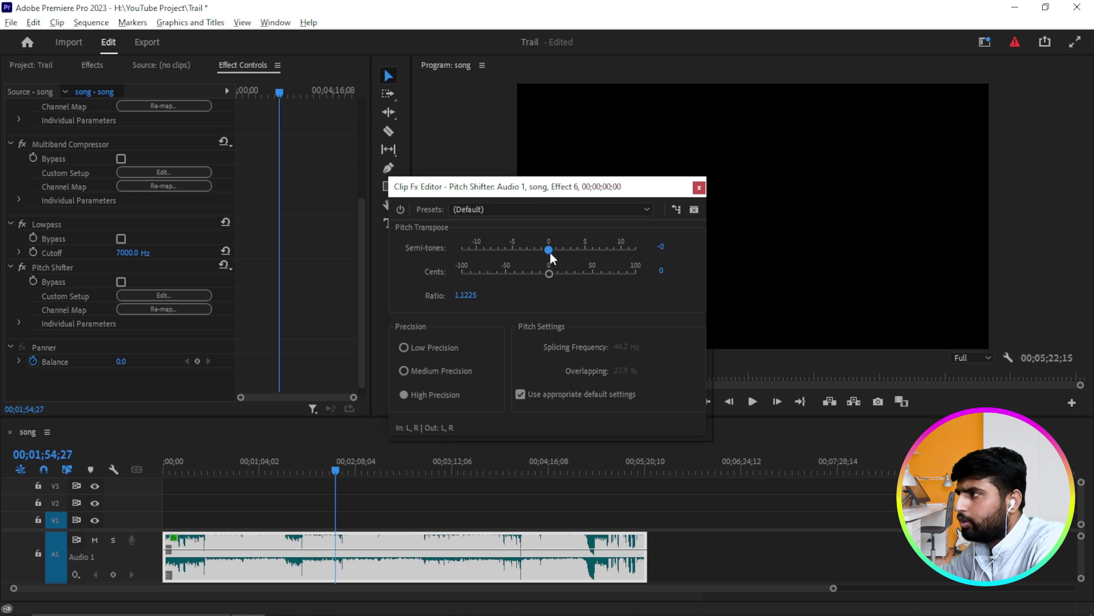
Close the Pitch Shifter editor, delete the Pitch Shifter effect from the song clip, and save the project.
{"action": "left_click", "coordinate": [701, 188]}
{"action": "left_click", "coordinate": [71, 265]}
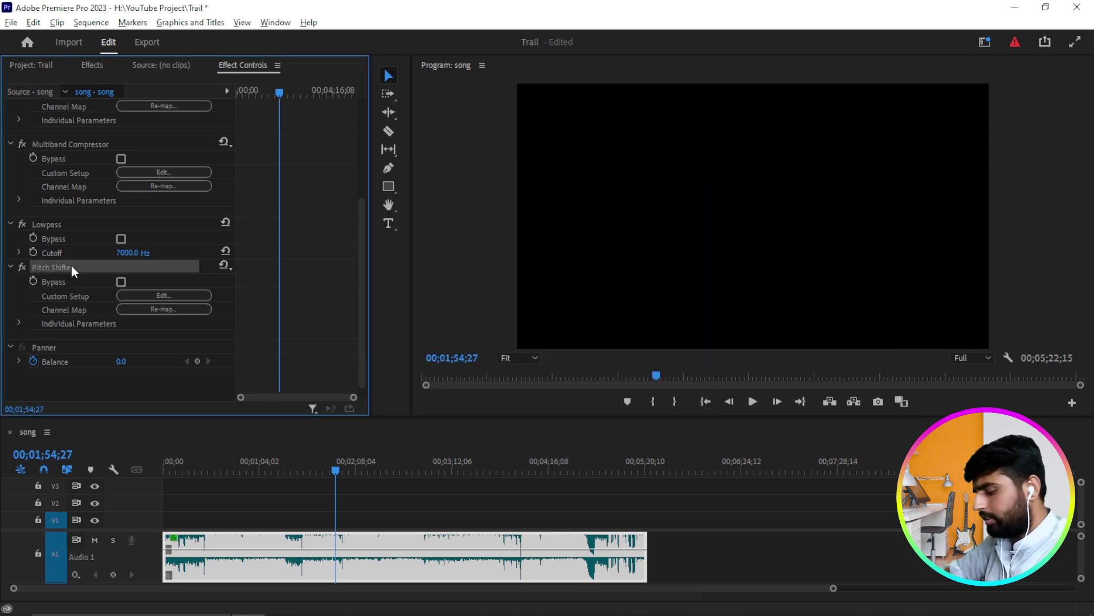
{"action": "key", "text": "Delete"}
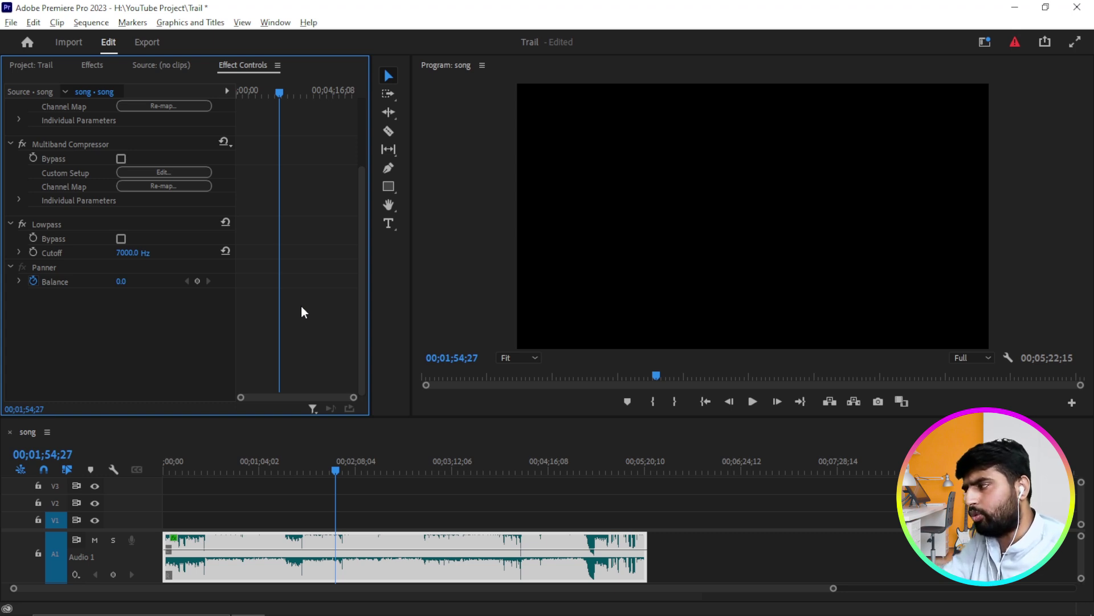
{"action": "key", "text": "ctrl+s"}
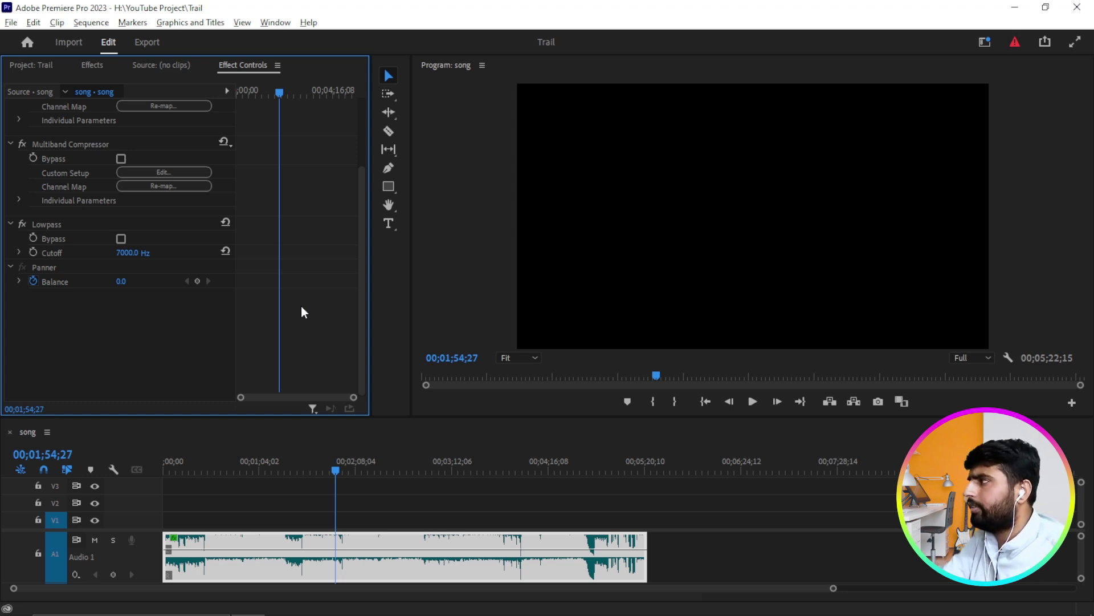